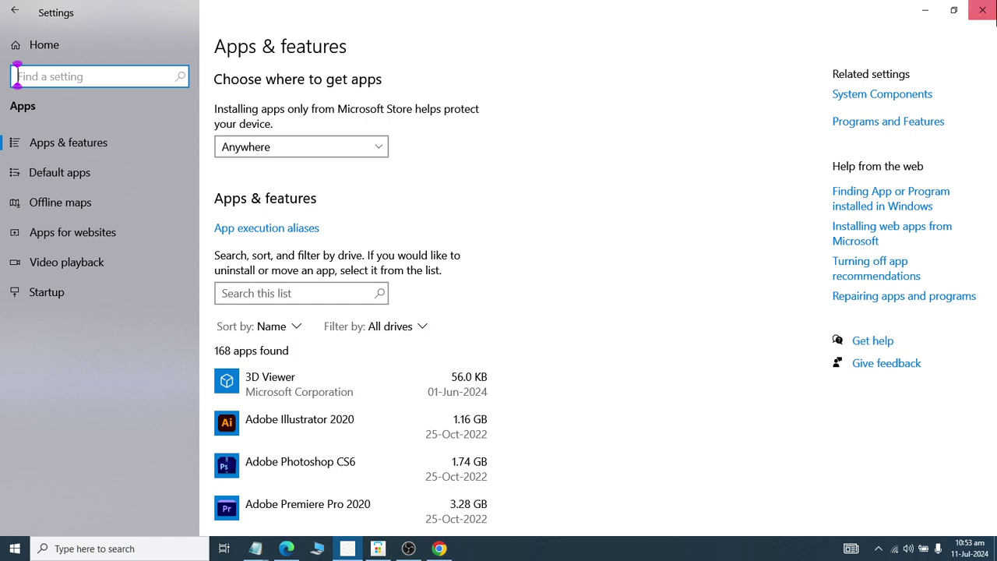
Close the open Settings window, reopen Settings, and go to the Apps & features page of the Apps category.
click(983, 10)
click(14, 549)
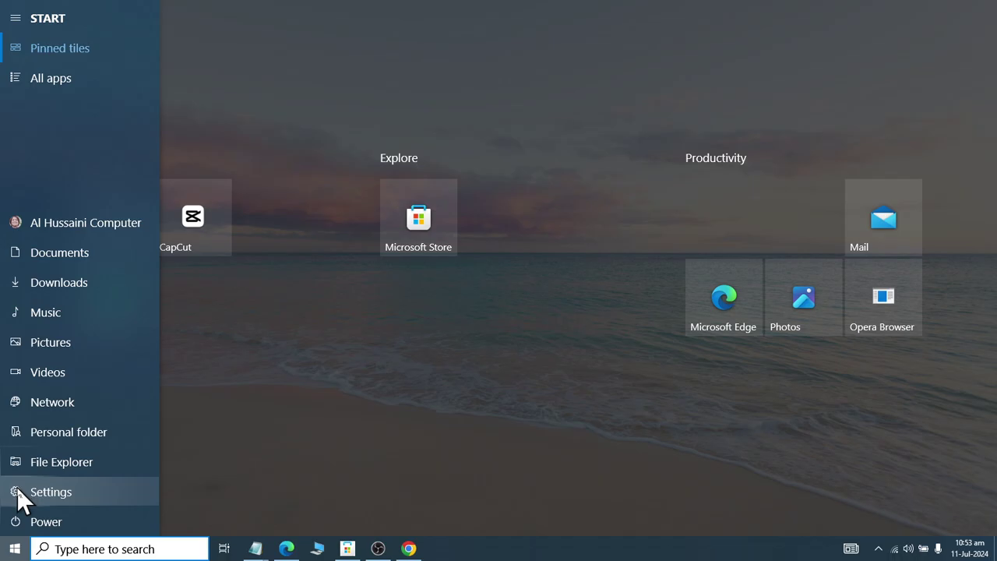
click(16, 487)
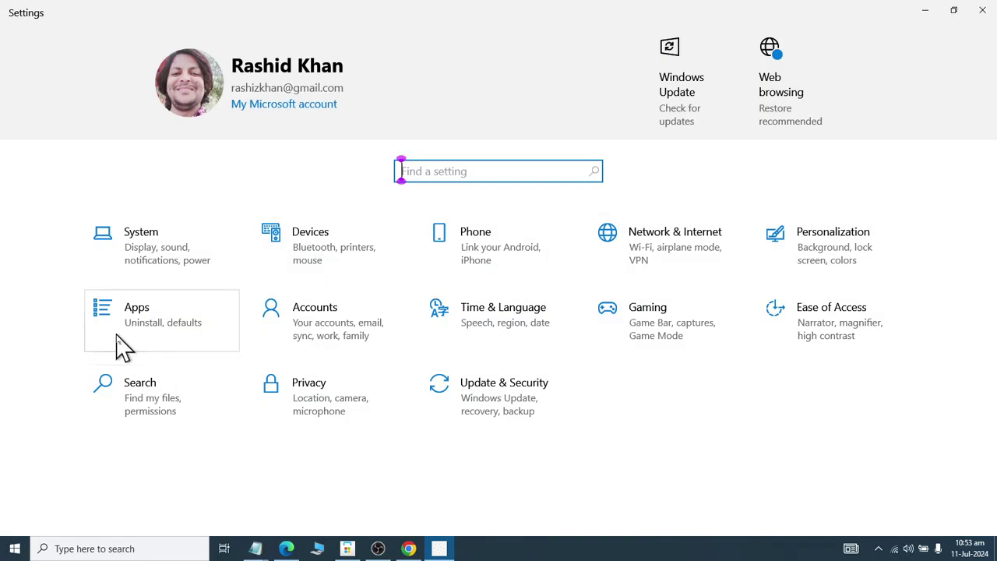
click(118, 336)
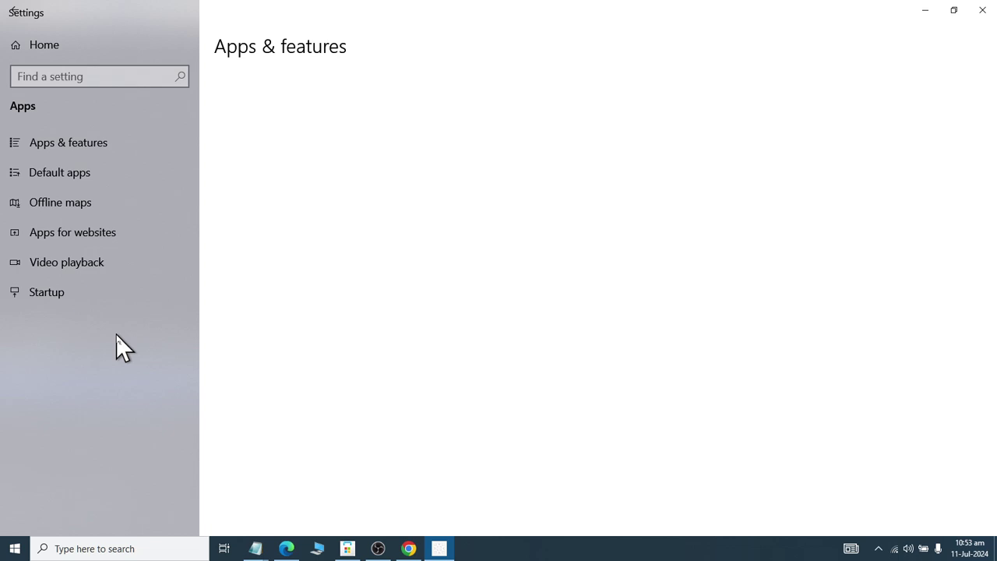
click(91, 148)
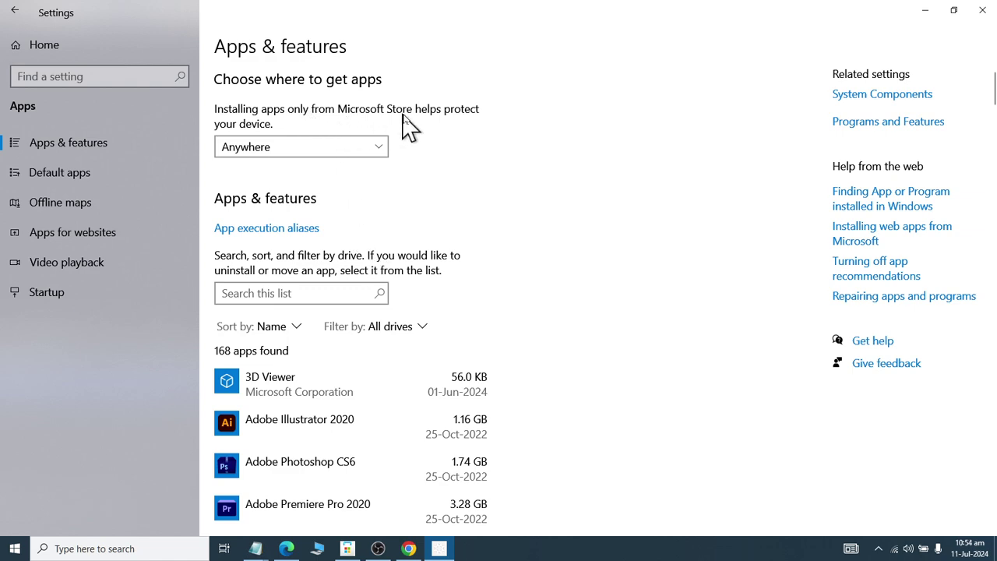
click(436, 117)
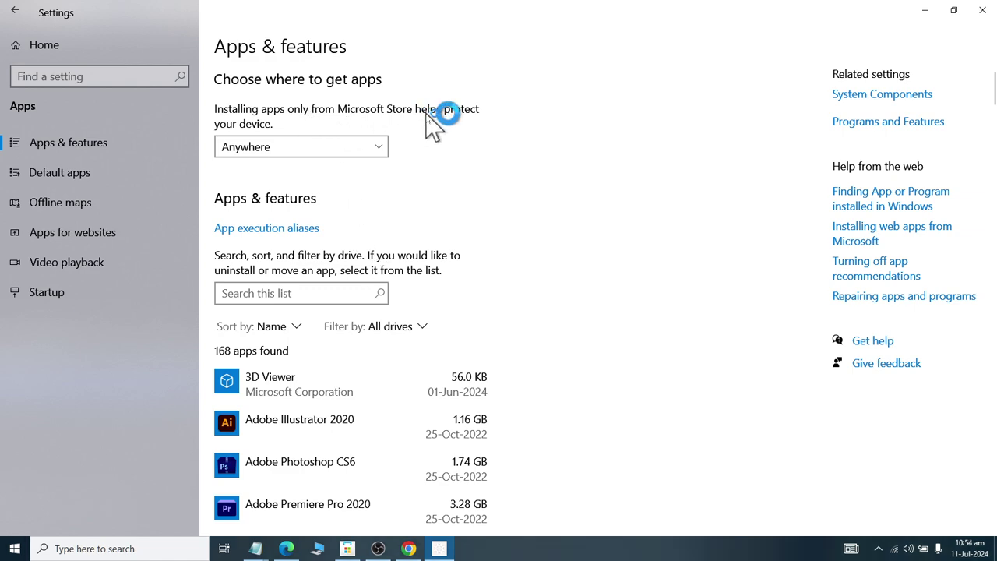
Try each alternative source for getting apps, from the comparable-app notice to The Microsoft Store only, and return to Anywhere.
click(255, 156)
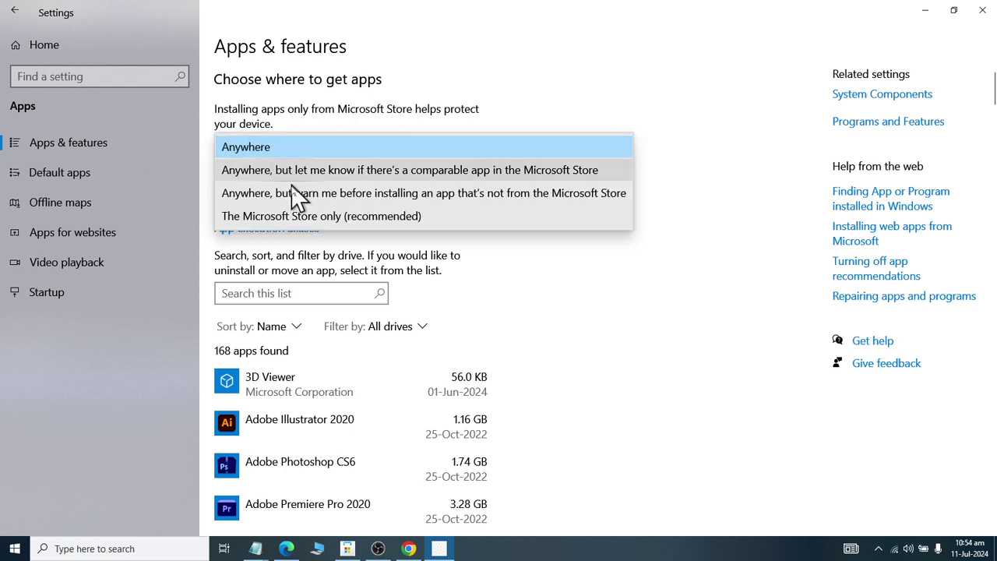
click(290, 171)
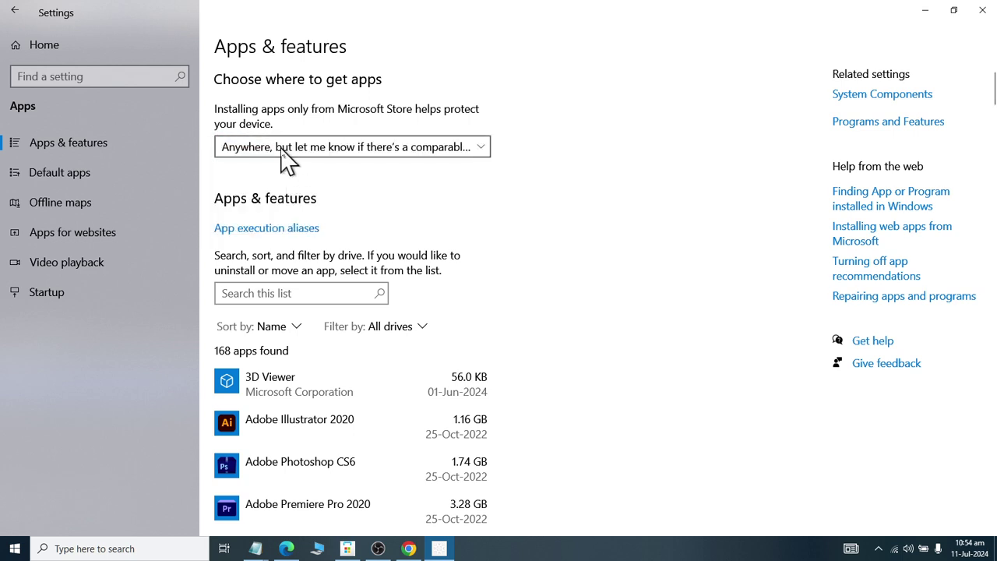
click(287, 160)
click(286, 176)
click(290, 150)
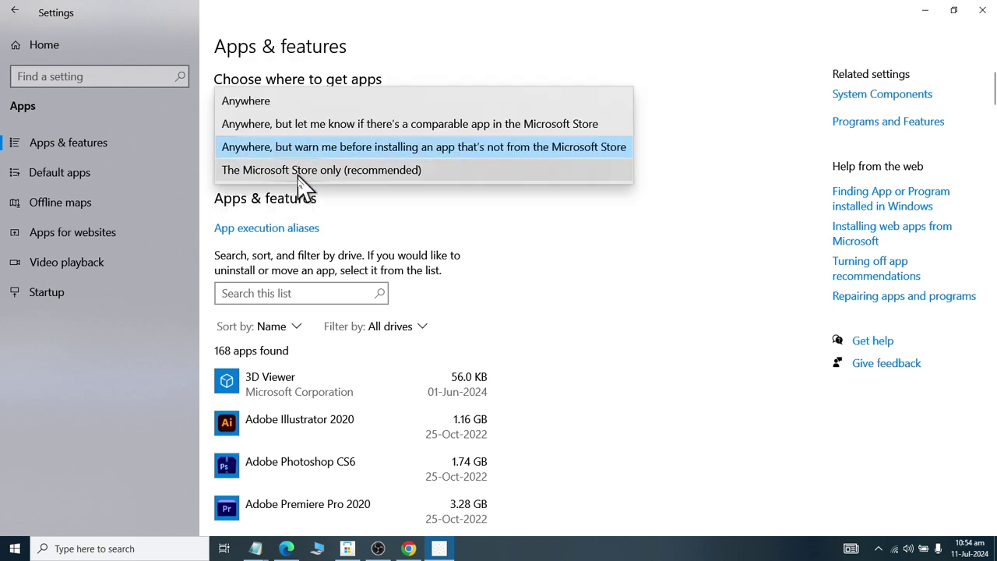
click(300, 172)
click(293, 153)
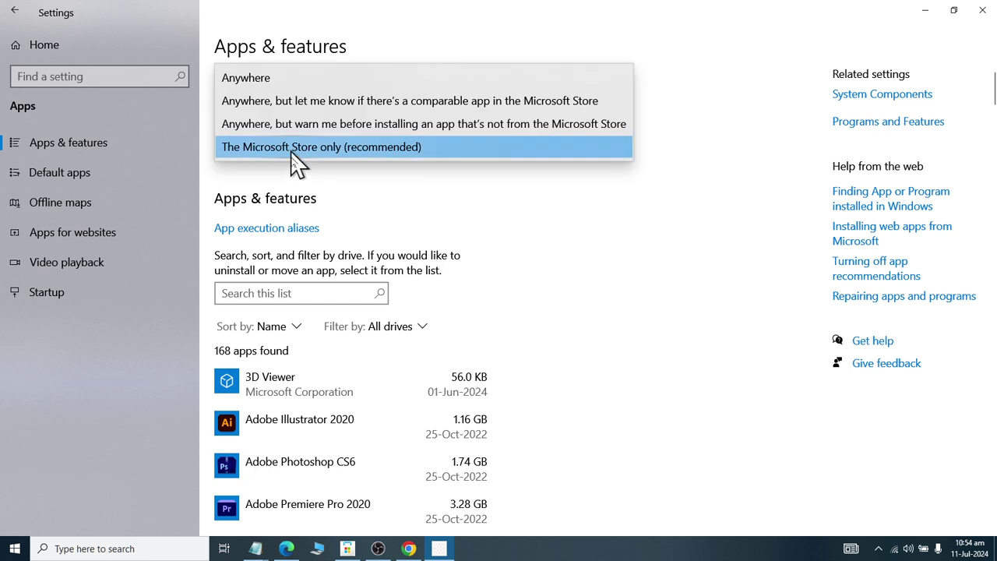
click(304, 88)
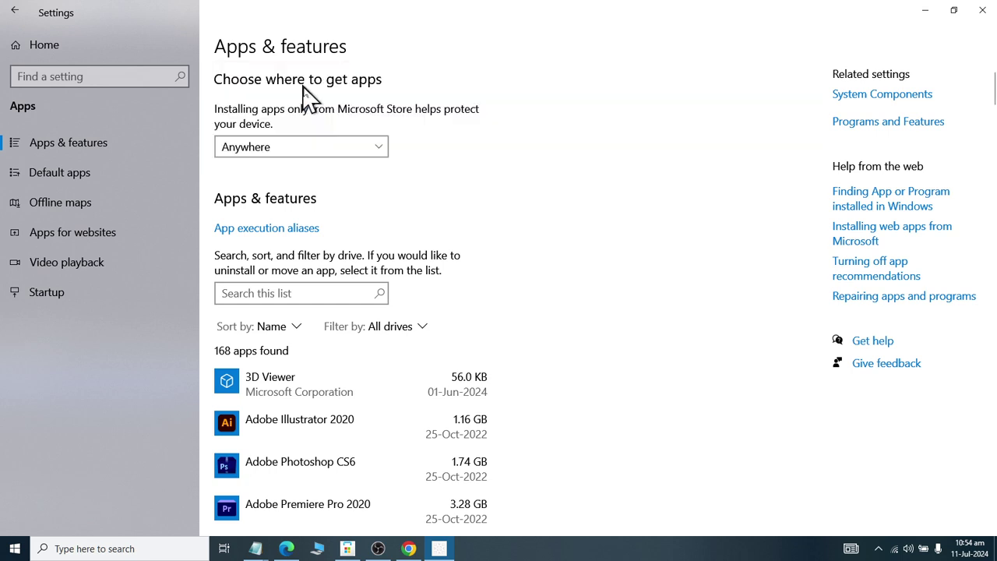
Restrict where to get apps to The Microsoft Store only (recommended) and switch it back to Anywhere.
click(311, 154)
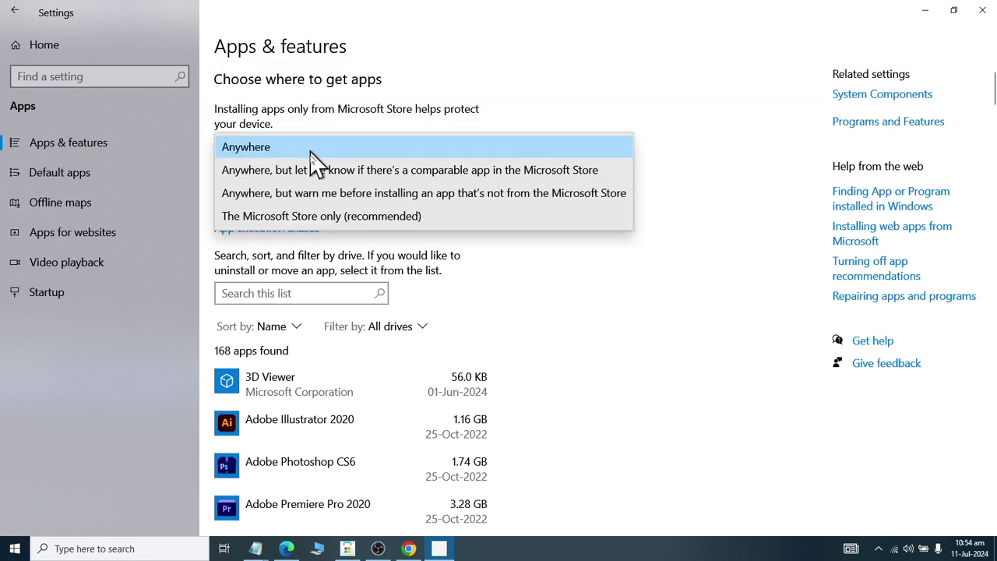
click(305, 218)
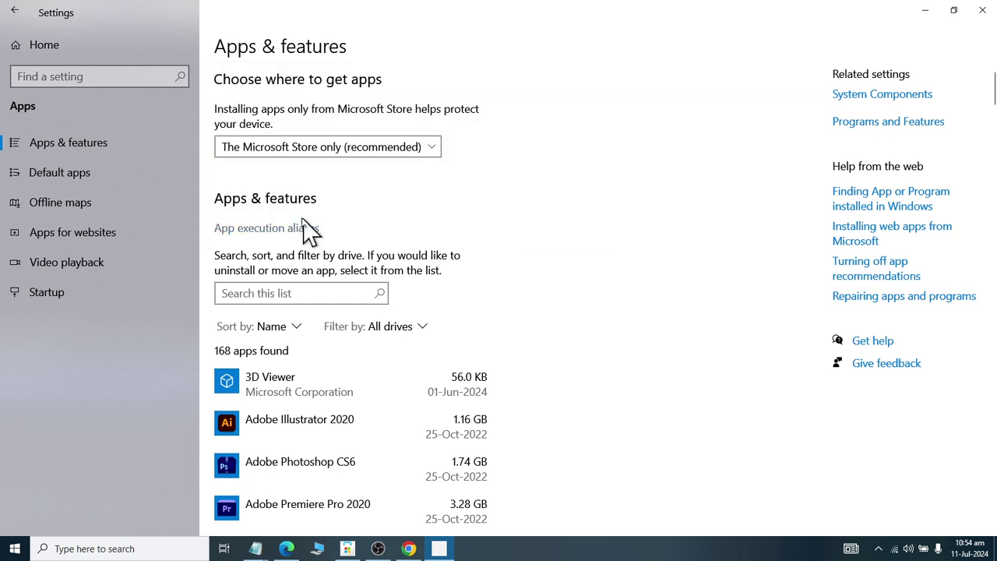
click(304, 162)
click(304, 81)
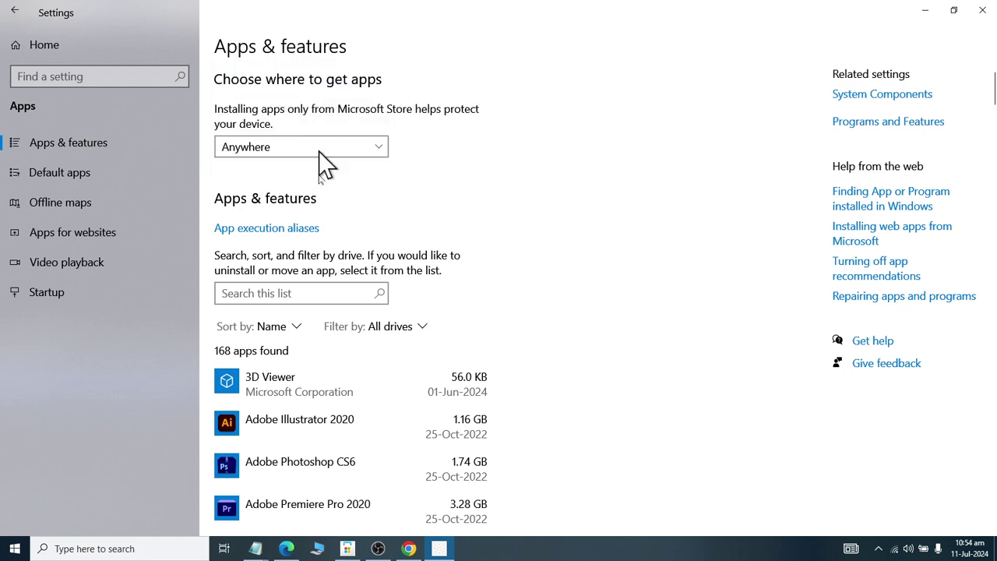
Look through the whole list of installed apps, from the first entry to the last and back.
scroll(304, 367, down, 3)
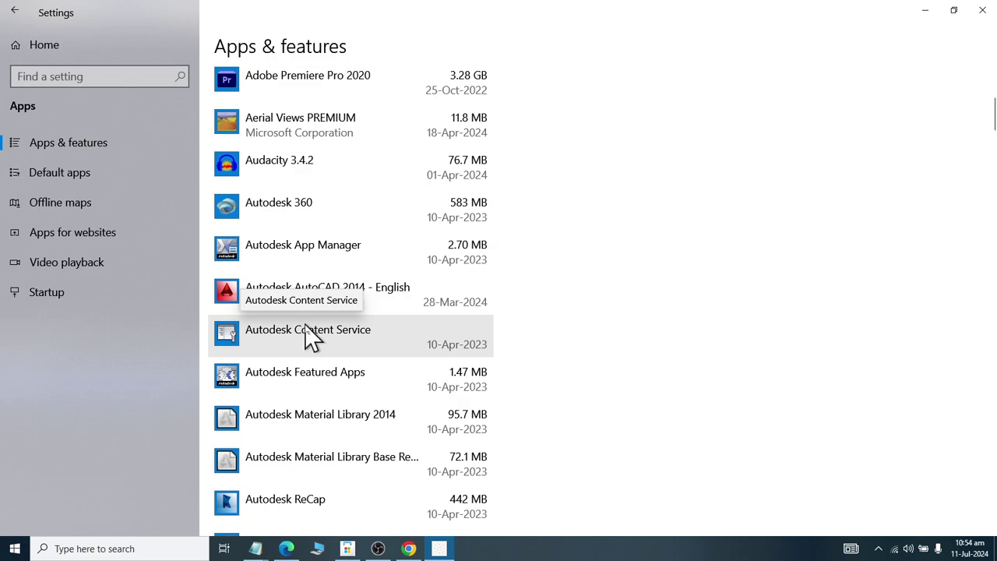
scroll(306, 335, down, 20)
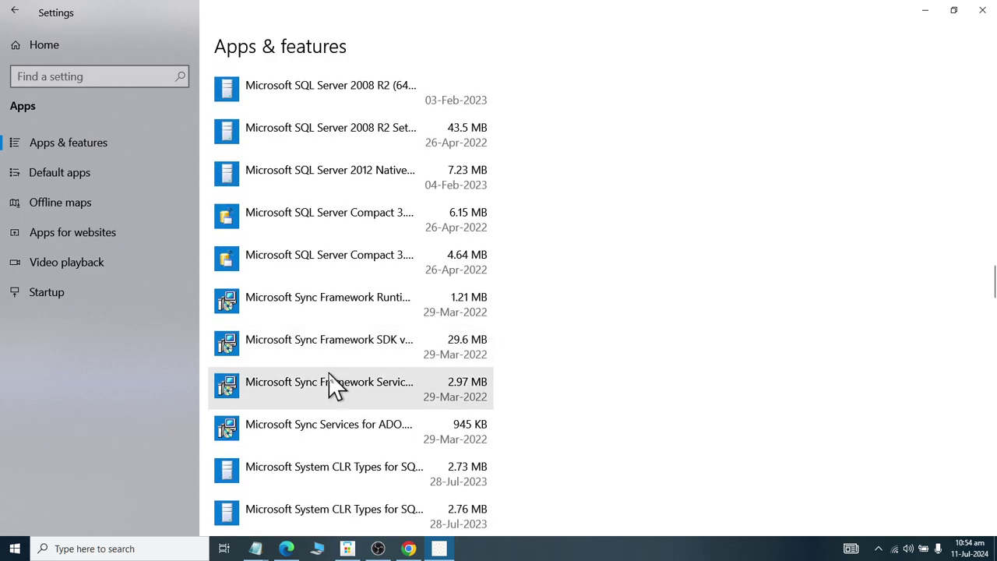
scroll(329, 375, down, 20)
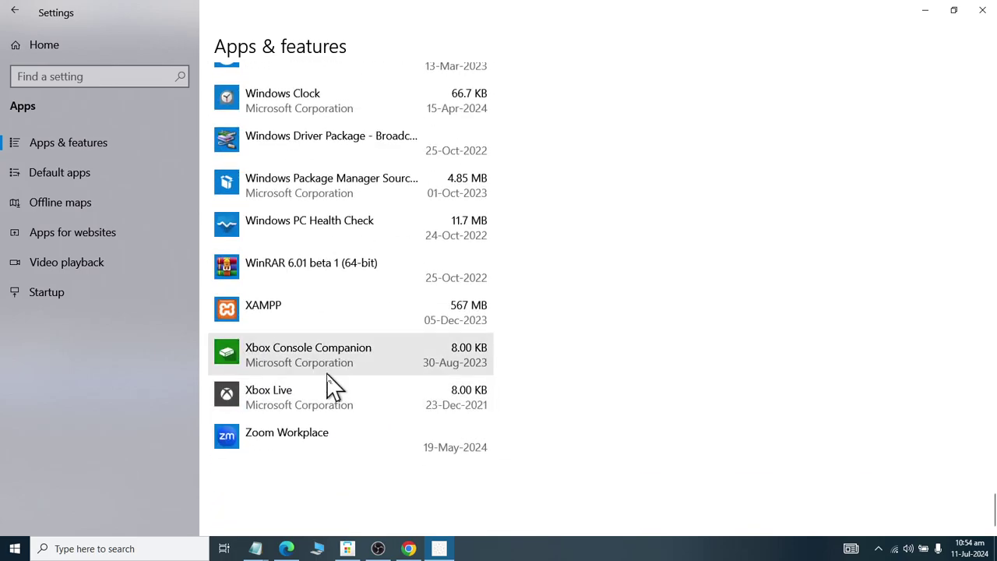
scroll(328, 375, up, 20)
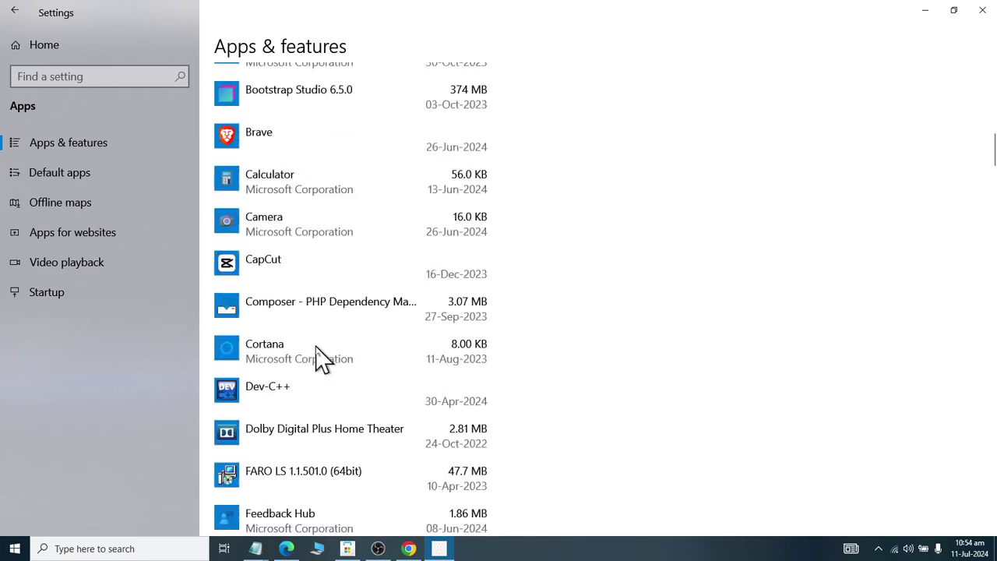
scroll(321, 358, up, 10)
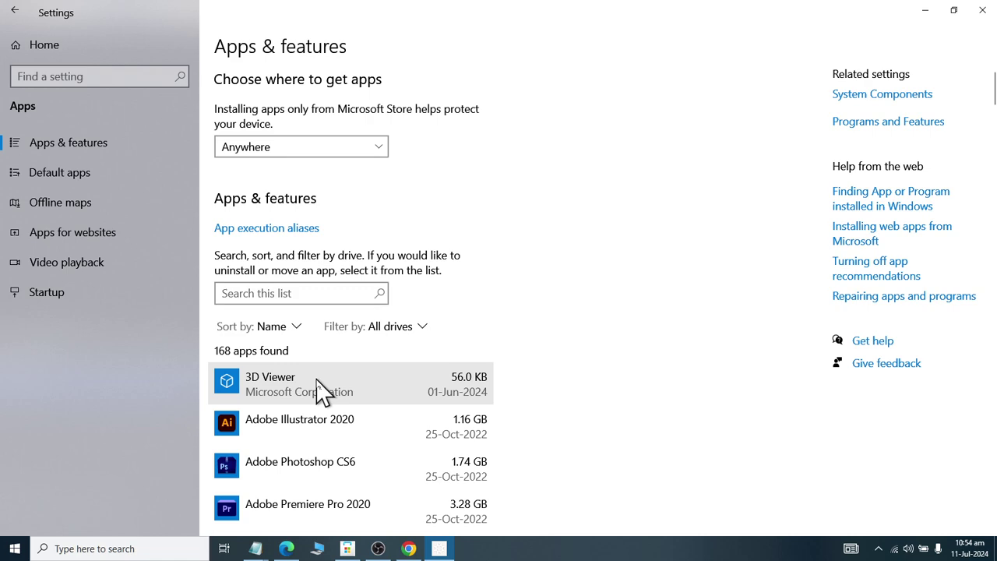
Expand the 3D Viewer, Adobe Premiere Pro 2020 and Adobe Illustrator 2020 entries to view their uninstall options.
click(320, 390)
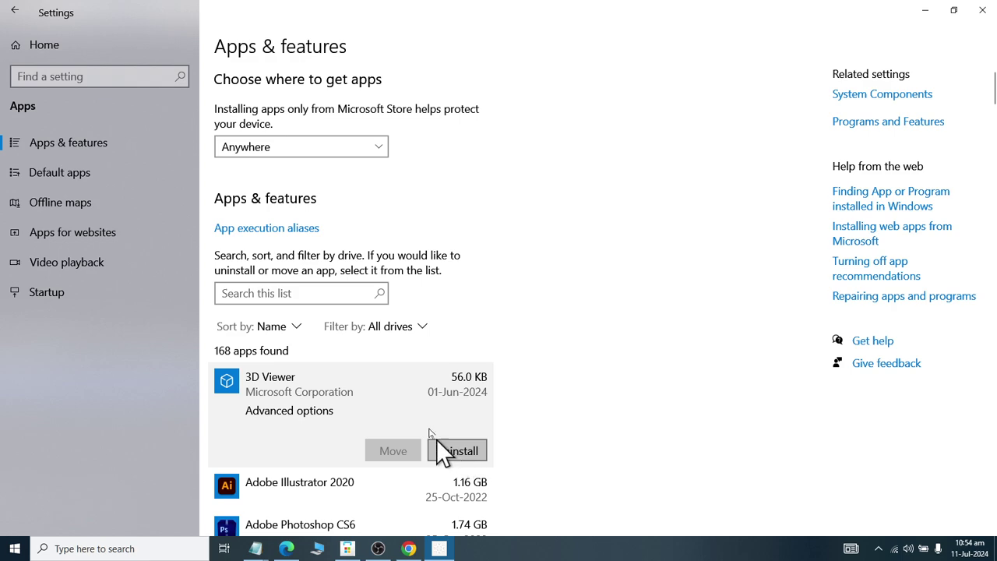
scroll(428, 421, down, 5)
click(407, 171)
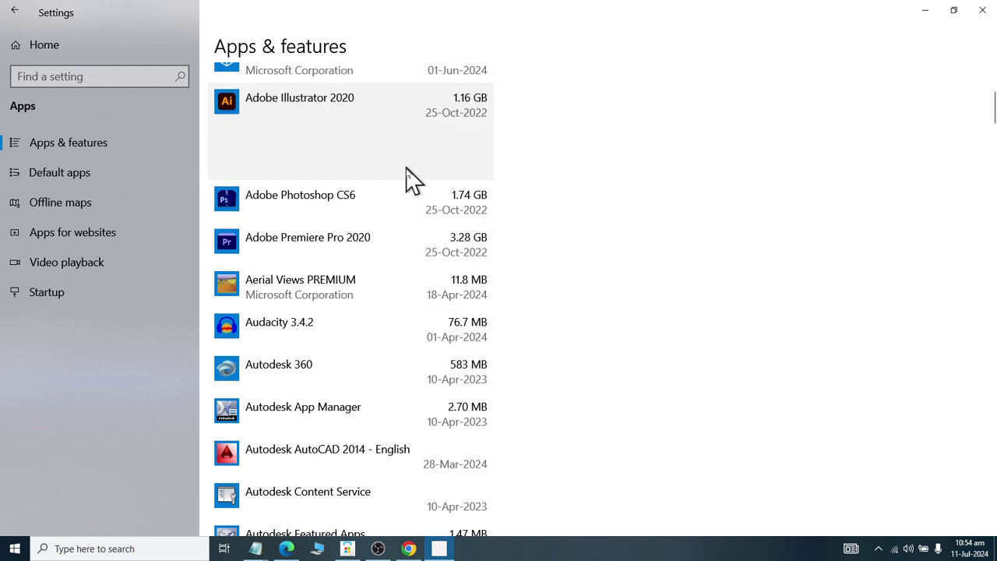
click(454, 215)
click(449, 229)
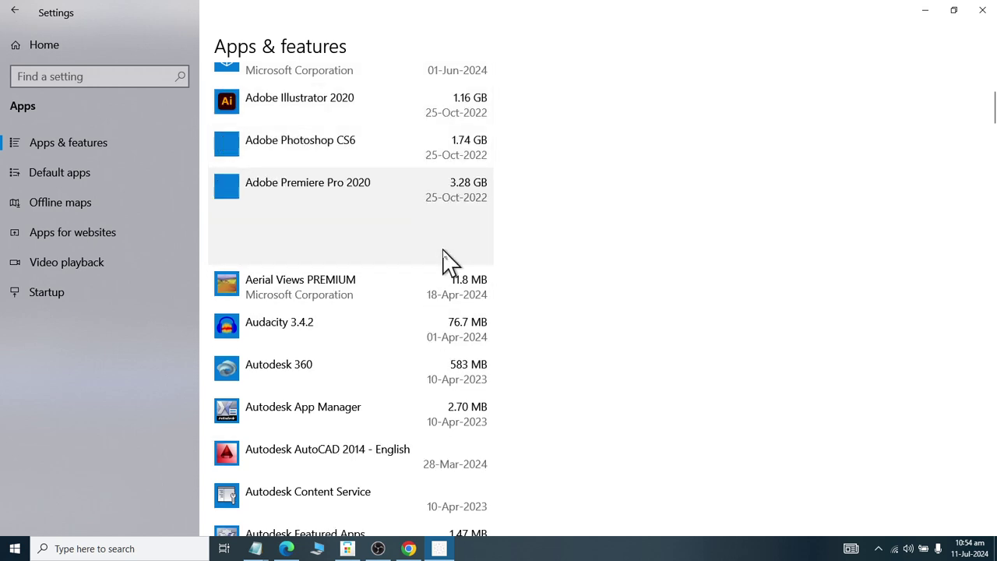
scroll(460, 261, up, 3)
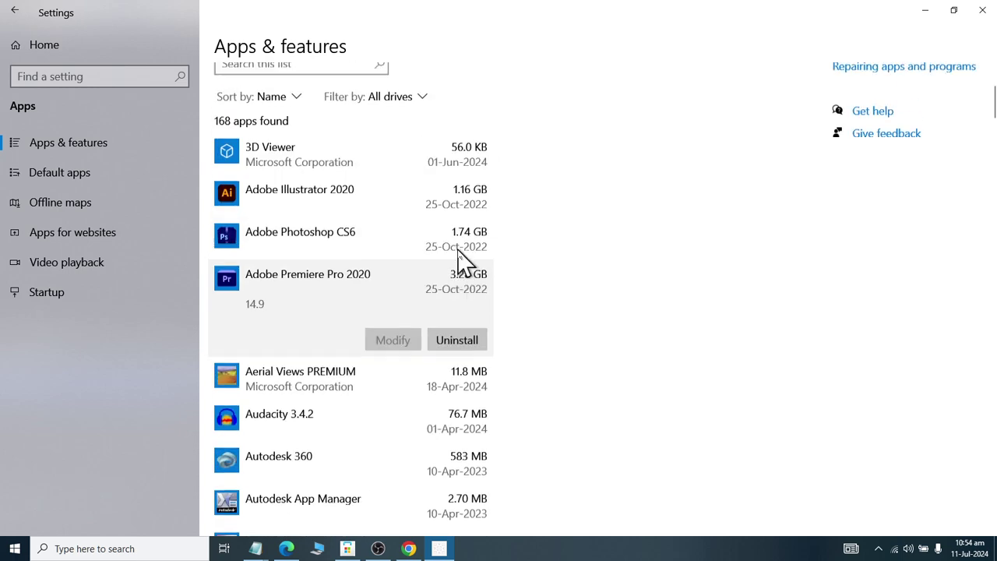
click(427, 321)
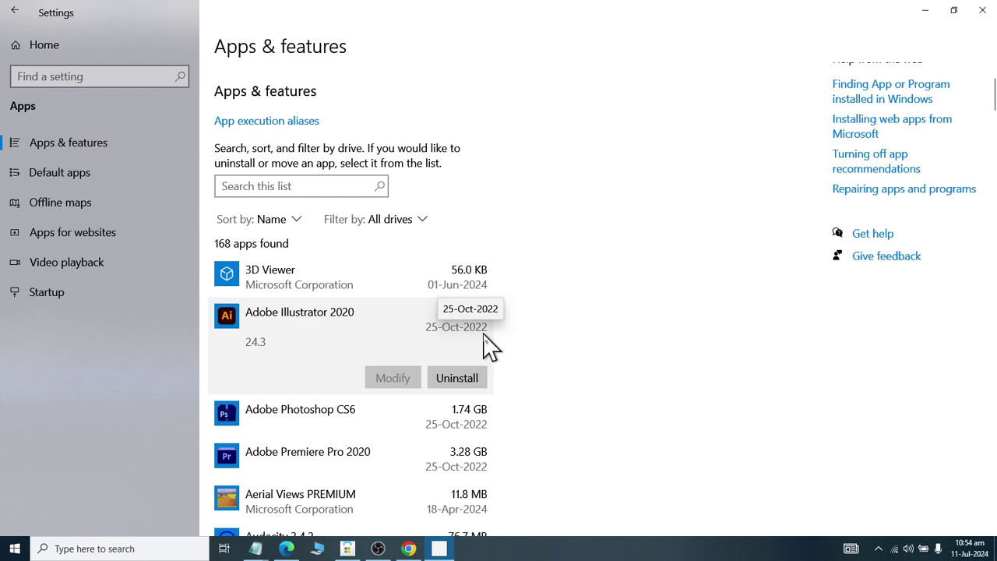
Expand the Autodesk AutoCAD 2014 - English and Brave entries to view their modify and uninstall options.
scroll(481, 347, down, 5)
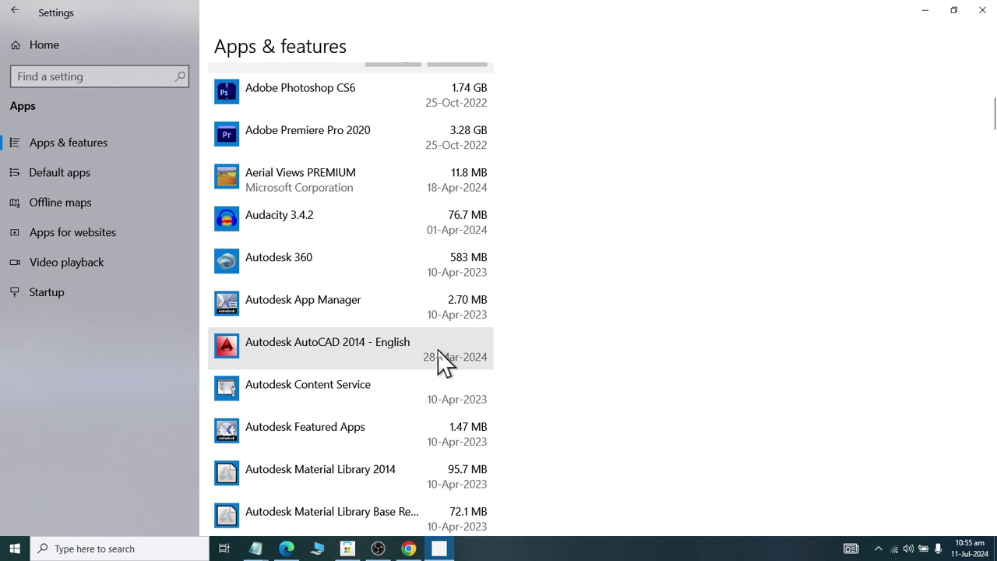
scroll(437, 371, down, 7)
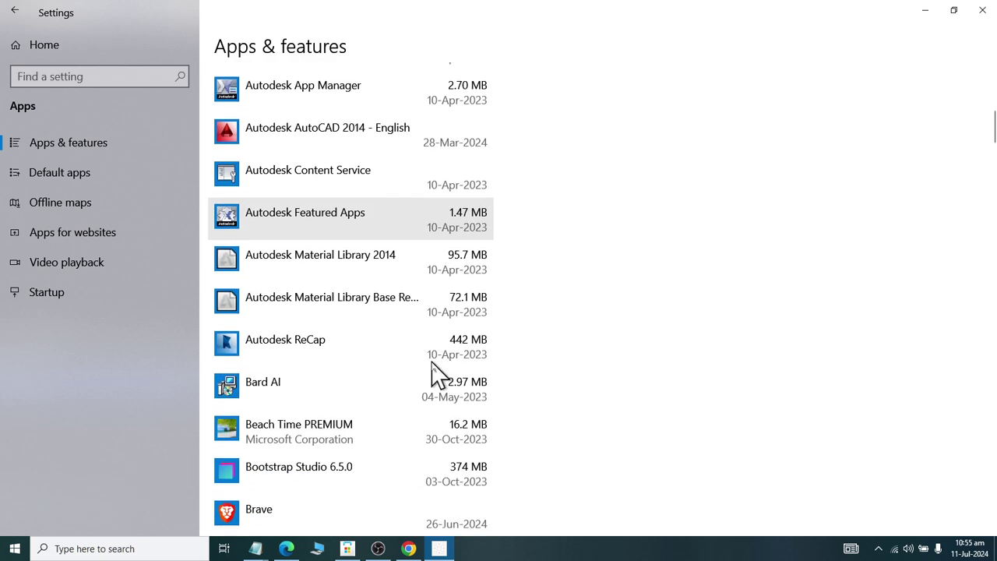
scroll(438, 193, up, 1)
scroll(436, 191, up, 3)
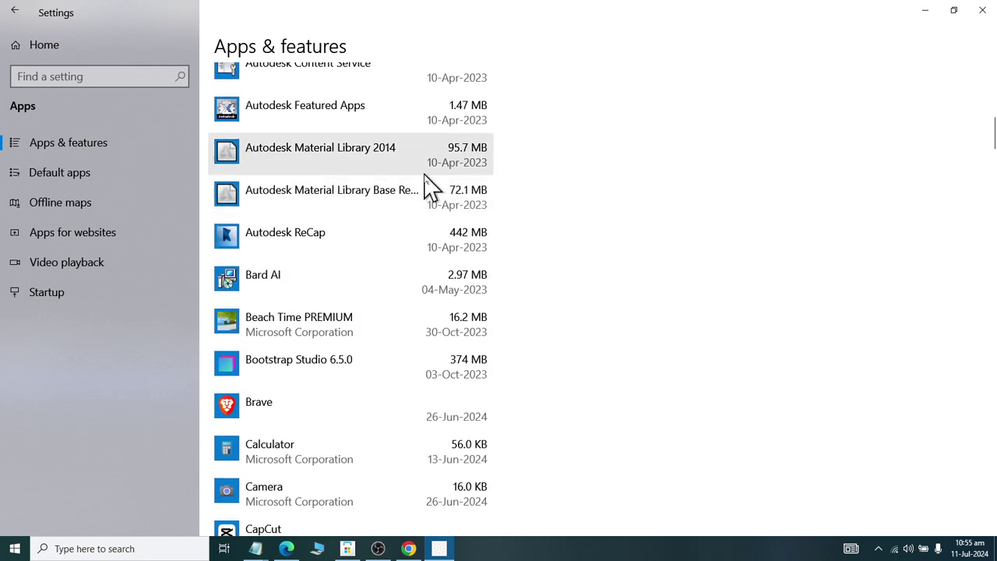
click(428, 159)
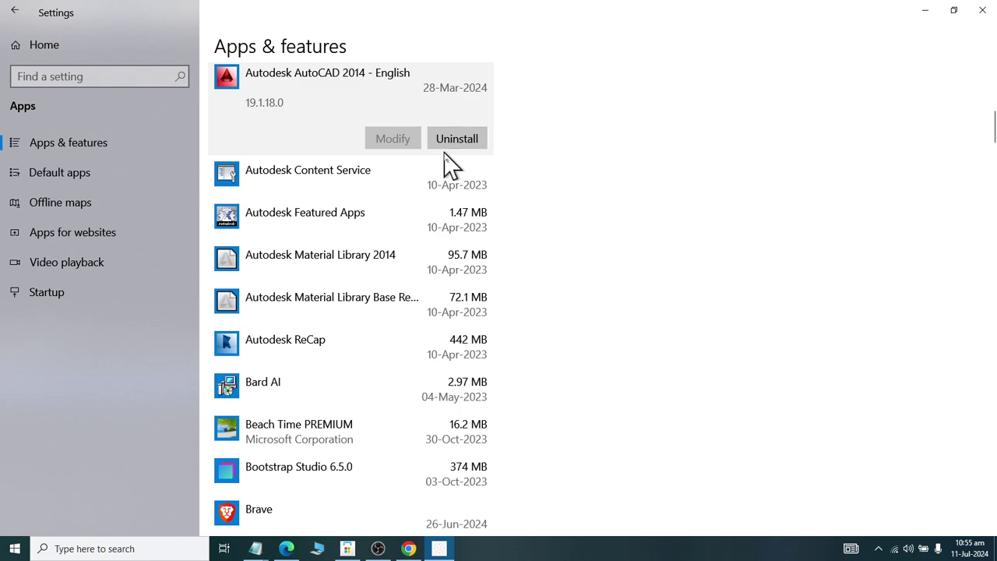
scroll(435, 179, down, 4)
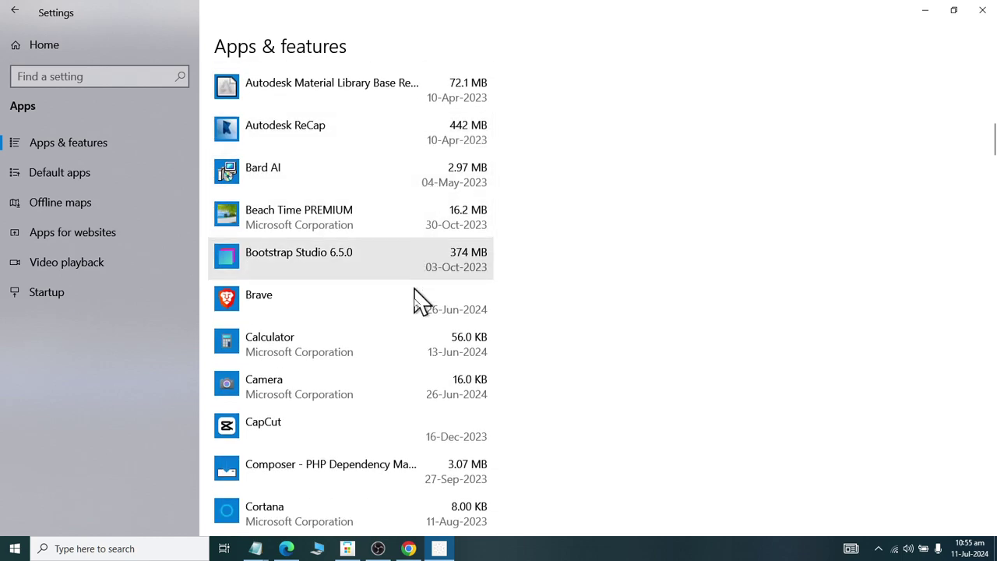
click(415, 304)
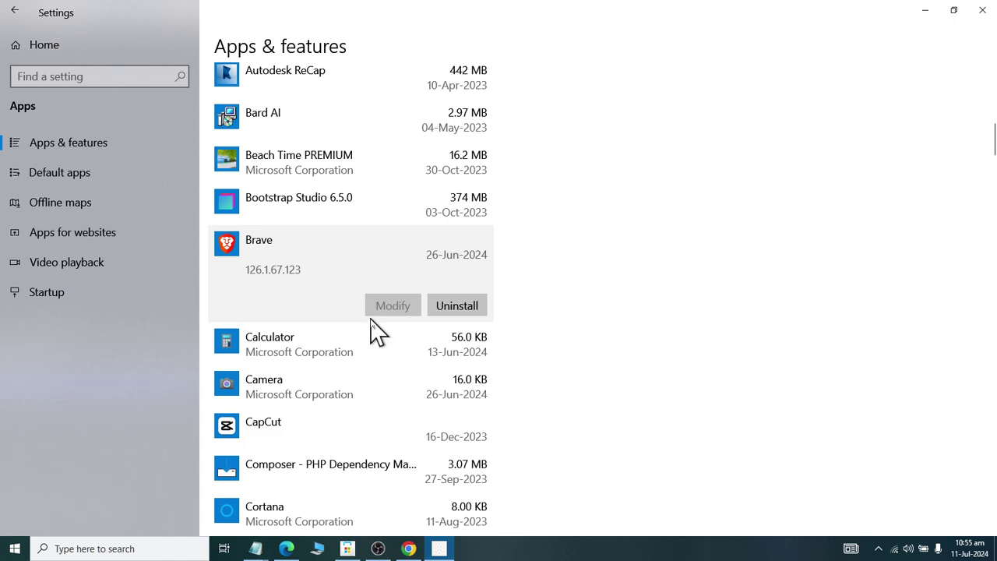
Expand the FARO LS 1.1.501.0 (64bit) and HP Smart entries to view their modify, move and uninstall options.
scroll(377, 332, down, 4)
click(375, 334)
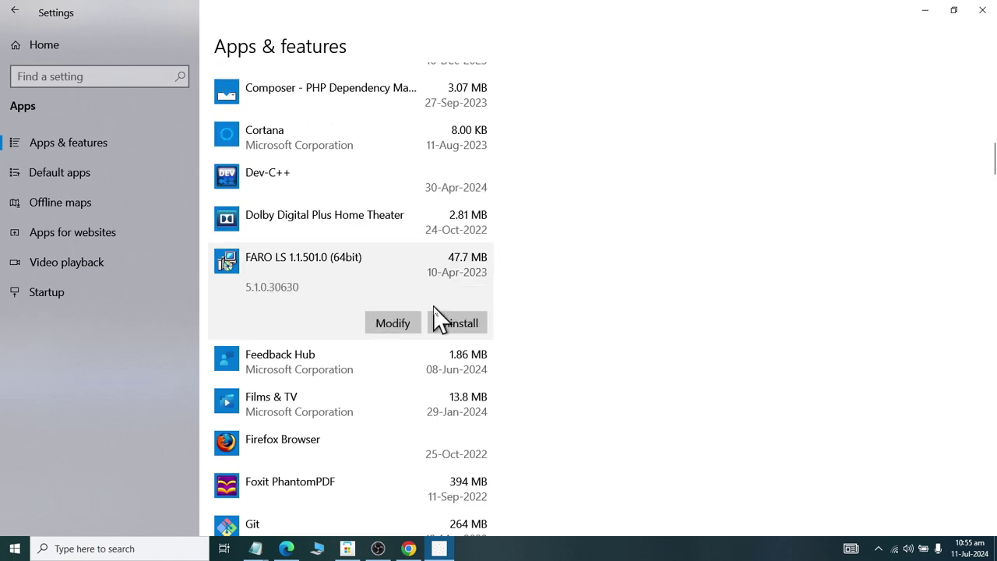
scroll(396, 394, down, 5)
click(396, 380)
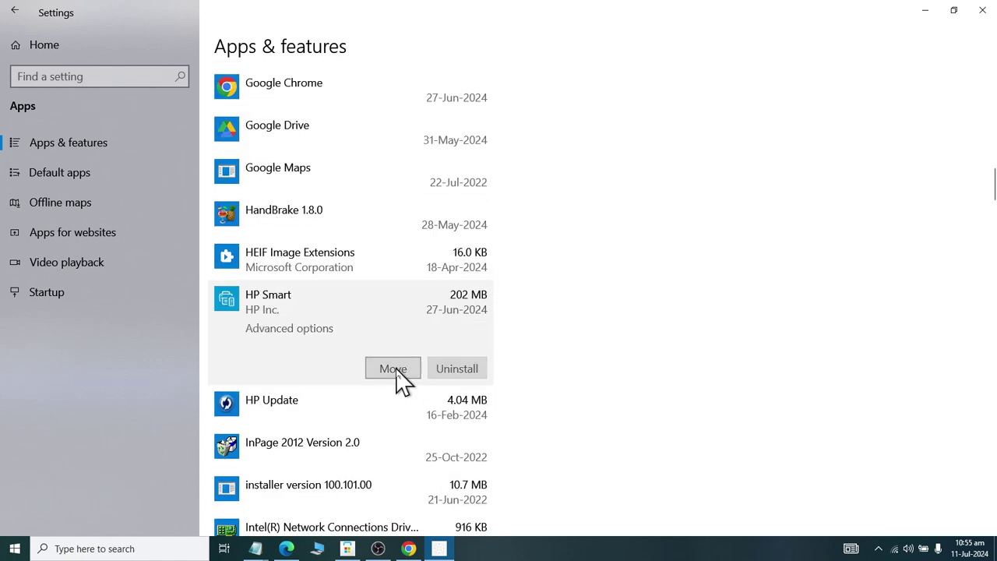
Search the installed apps list for "office".
scroll(399, 374, up, 15)
scroll(399, 358, up, 5)
click(311, 296)
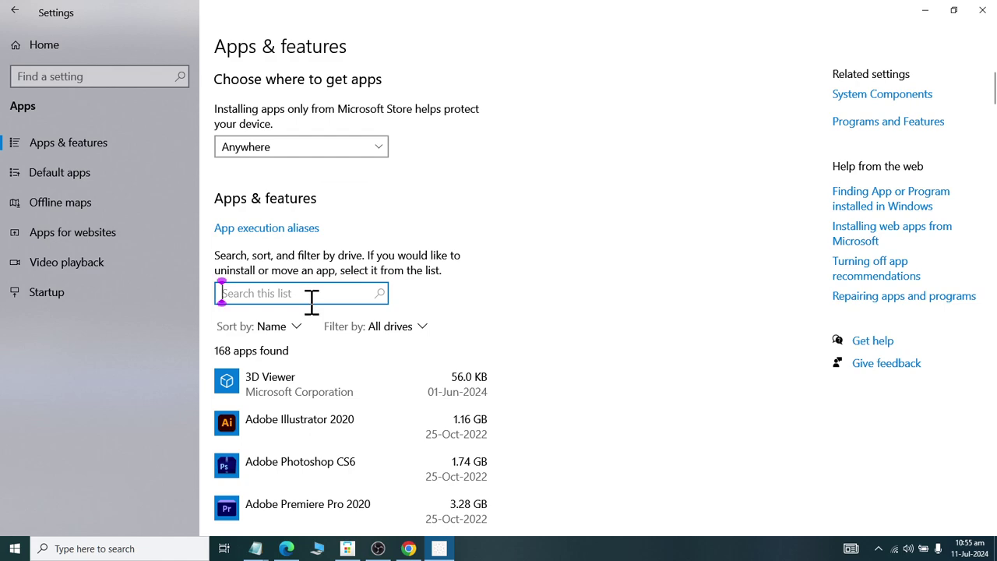
text(office)
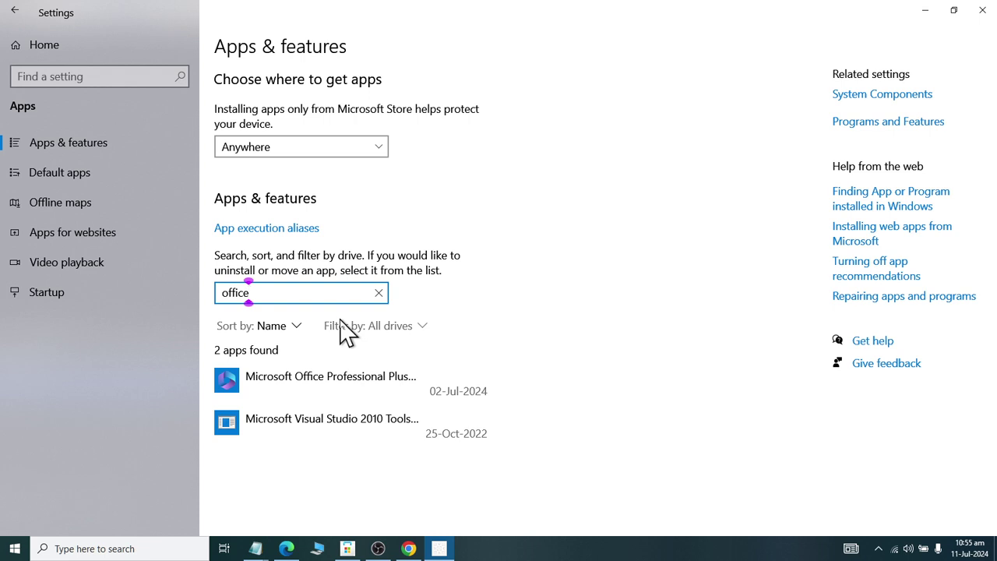
Replace the installed apps search term with "adobe".
key(BackSpace)
key(BackSpace)
key(BackSpace)
key(BackSpace)
key(BackSpace)
text(adobe)
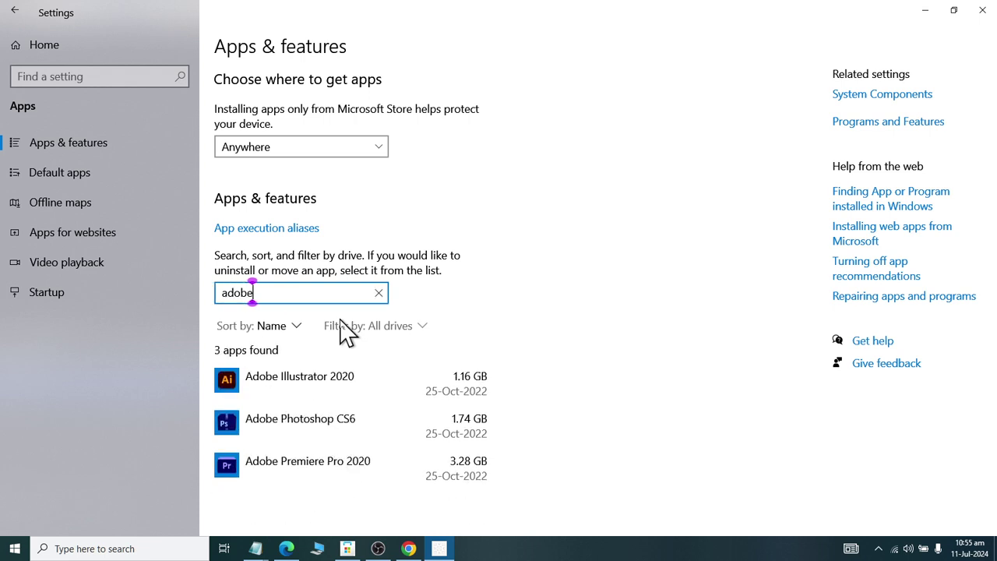
Clear the "adobe" search and search the installed apps list for "visual".
key(BackSpace)
key(BackSpace)
key(BackSpace)
key(BackSpace)
key(BackSpace)
text(visual)
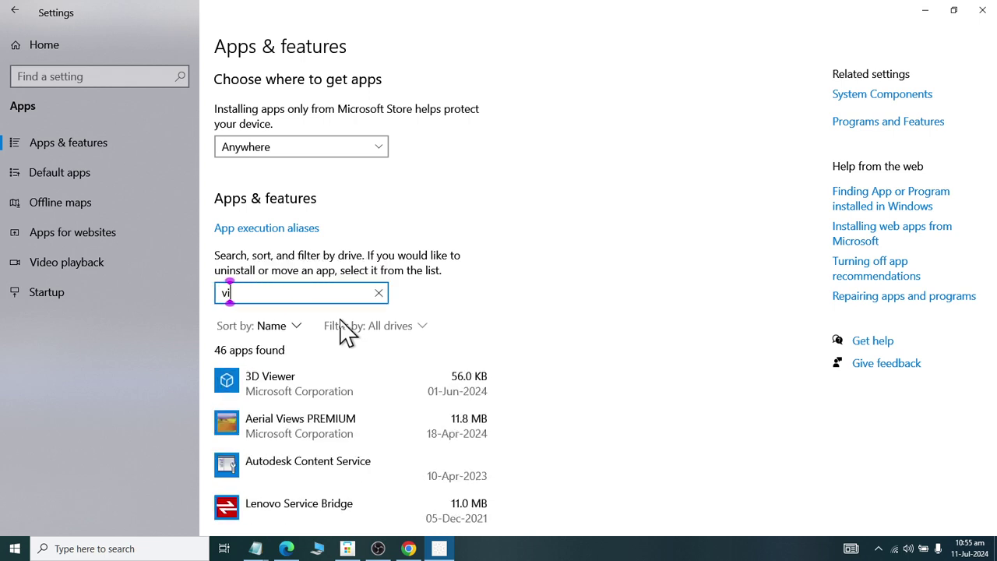
Clear the search term from the installed apps list and open the Default apps settings page.
key(BackSpace)
key(BackSpace)
key(BackSpace)
key(BackSpace)
key(BackSpace)
key(BackSpace)
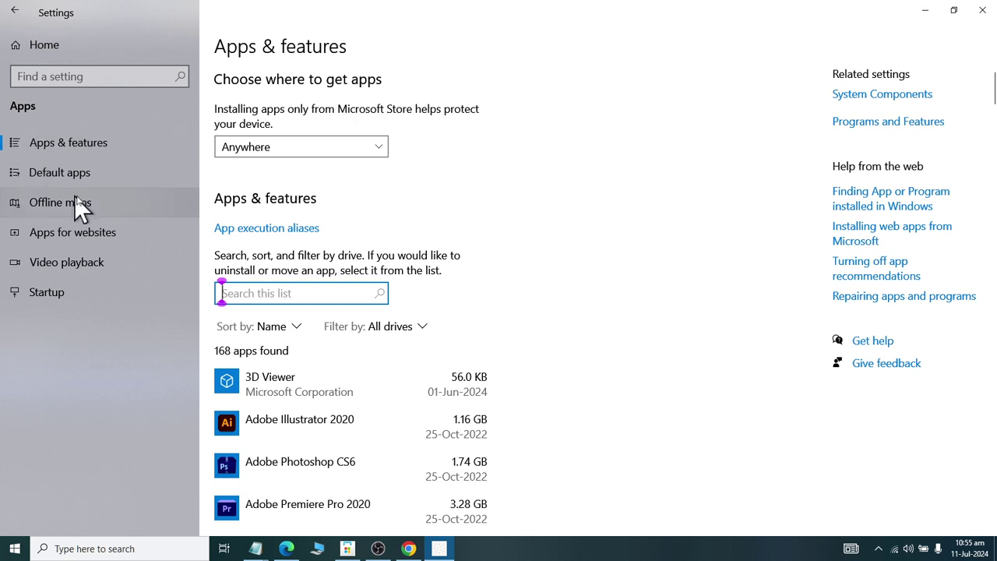
click(90, 177)
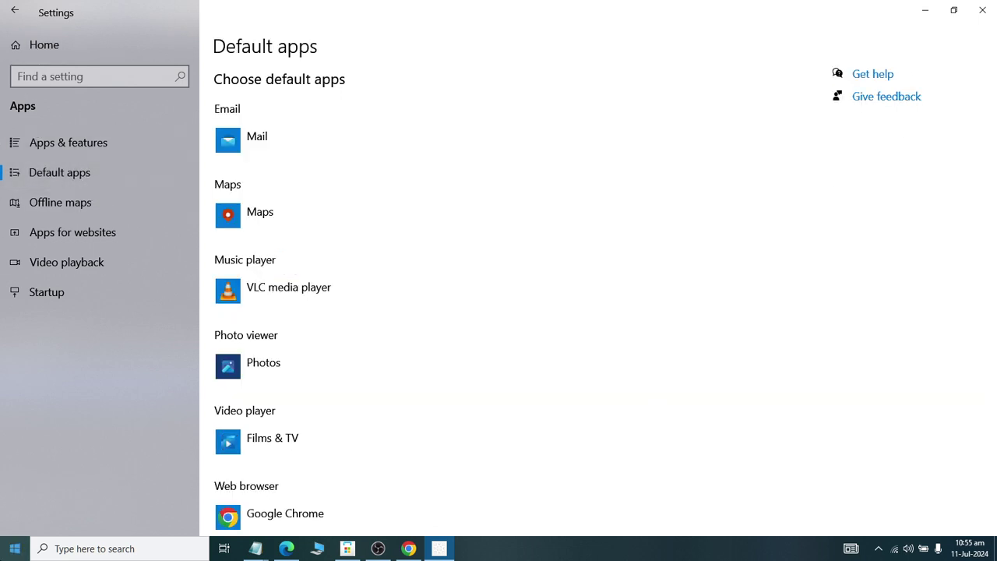
scroll(275, 371, down, 2)
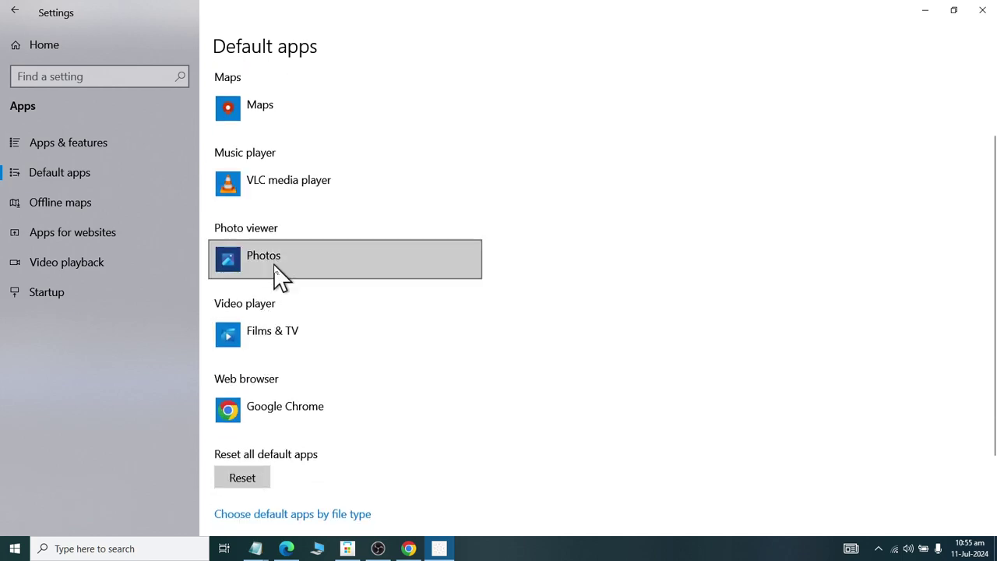
Switch to File Explorer by opening the Documents folder, and maximize its window.
click(15, 549)
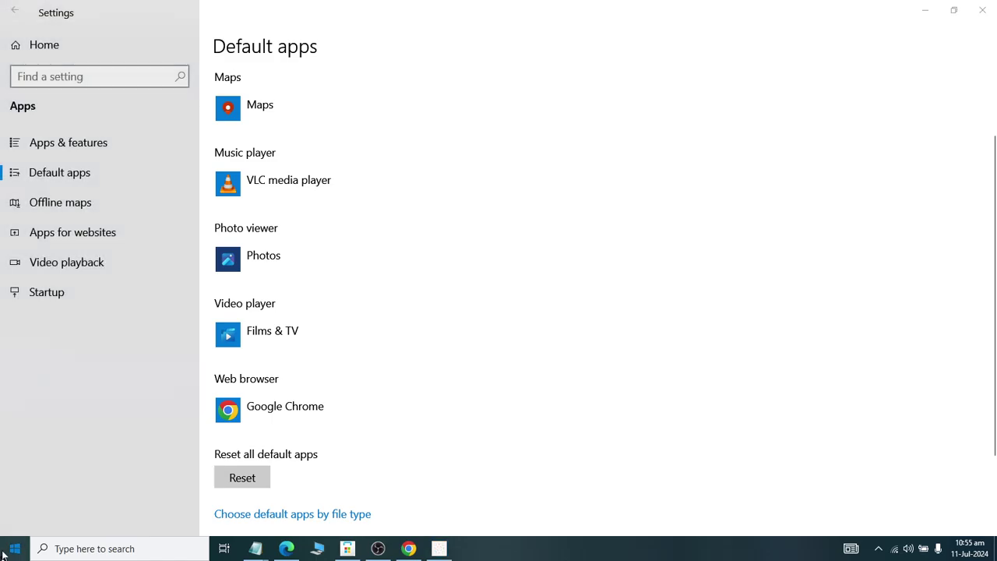
mouse_move(14, 249)
click(45, 252)
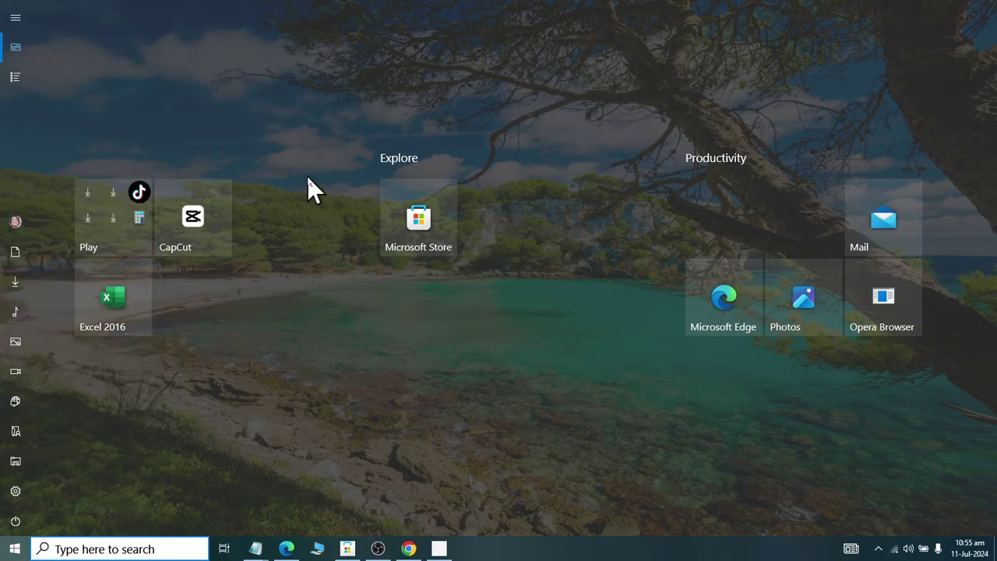
double_click(584, 117)
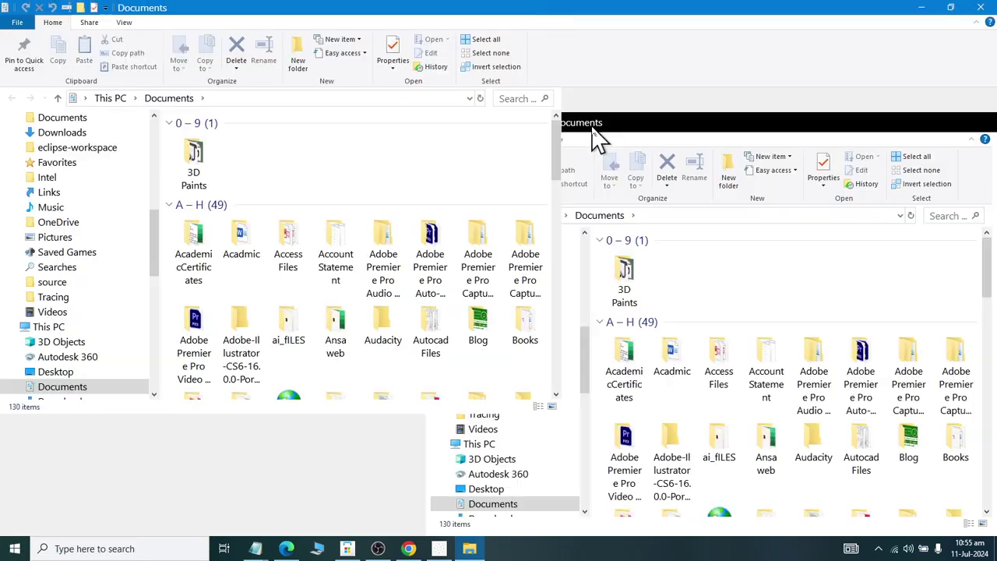
Browse the folder tree past Documents and open the Videos folder under This PC.
scroll(78, 215, up, 3)
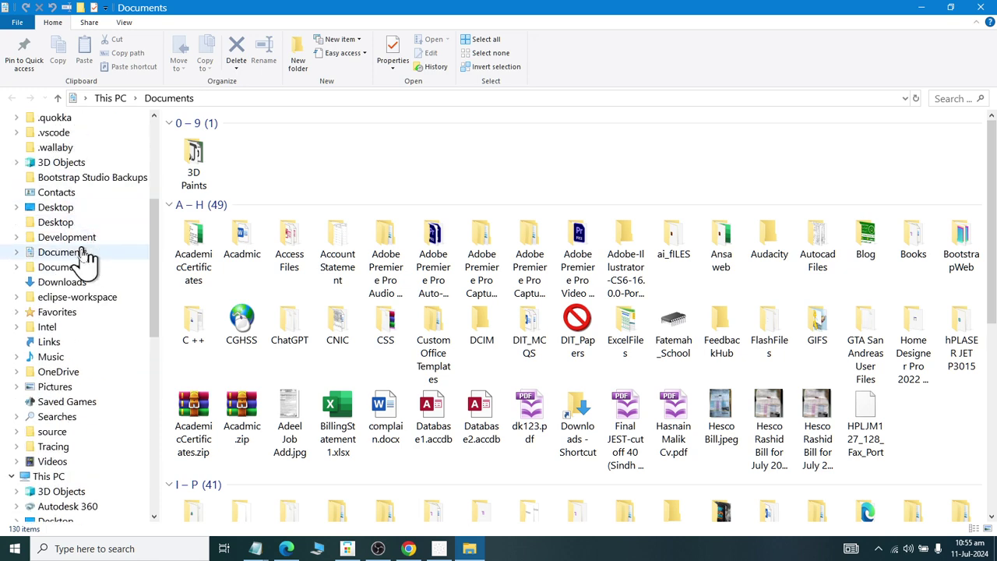
scroll(68, 335, up, 5)
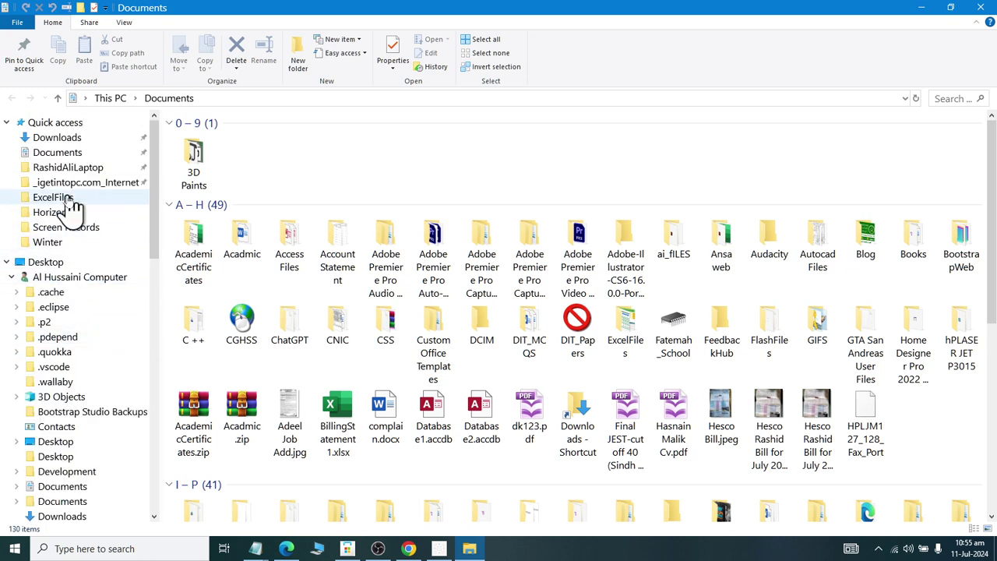
scroll(75, 394, down, 5)
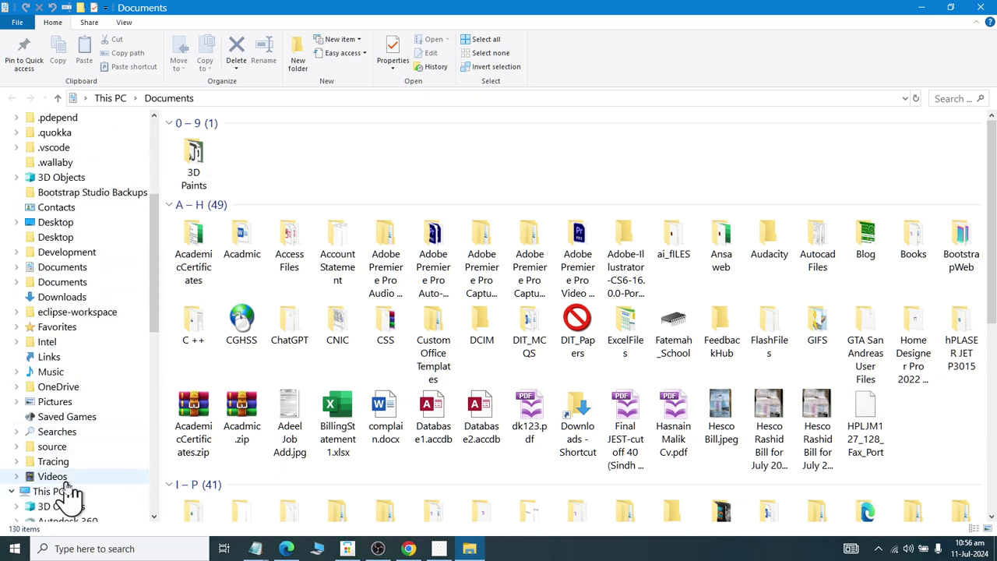
scroll(112, 212, up, 5)
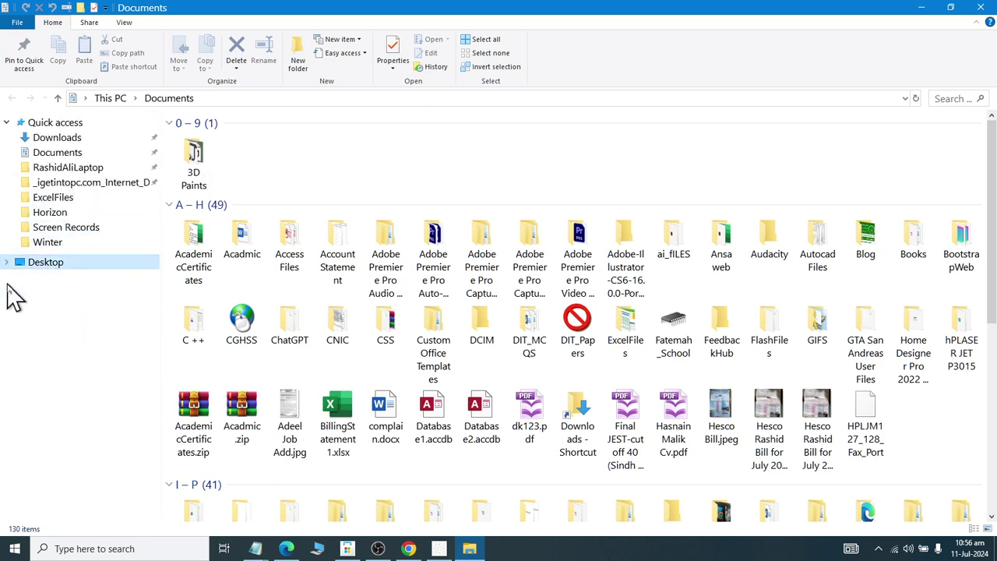
scroll(9, 280, down, 3)
scroll(9, 280, down, 4)
scroll(63, 284, up, 2)
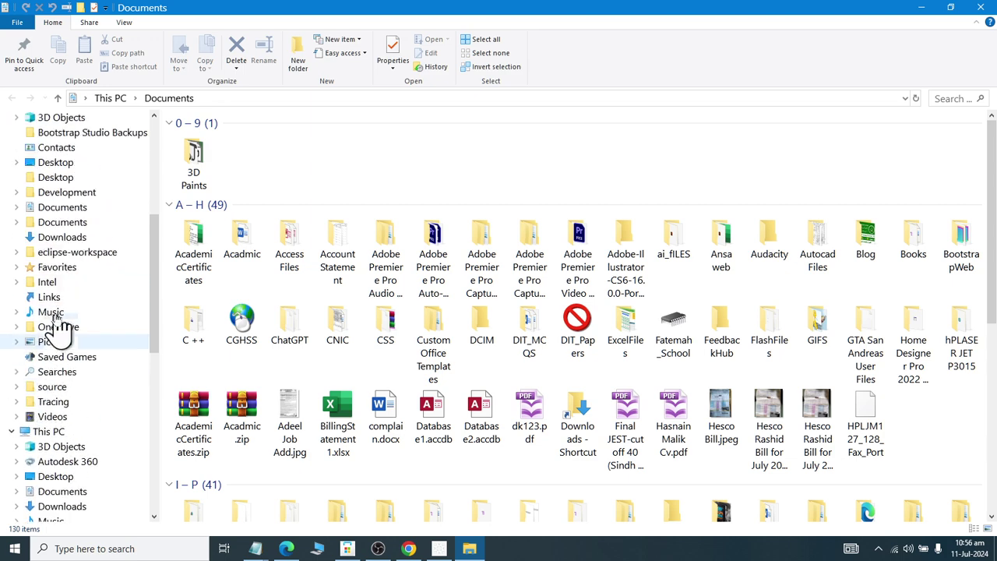
click(75, 237)
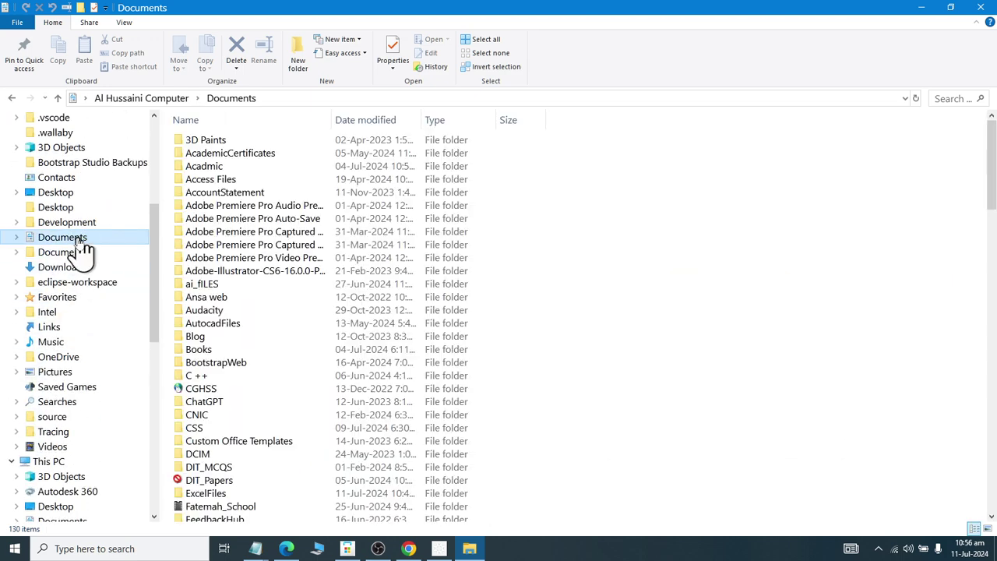
scroll(69, 268, down, 5)
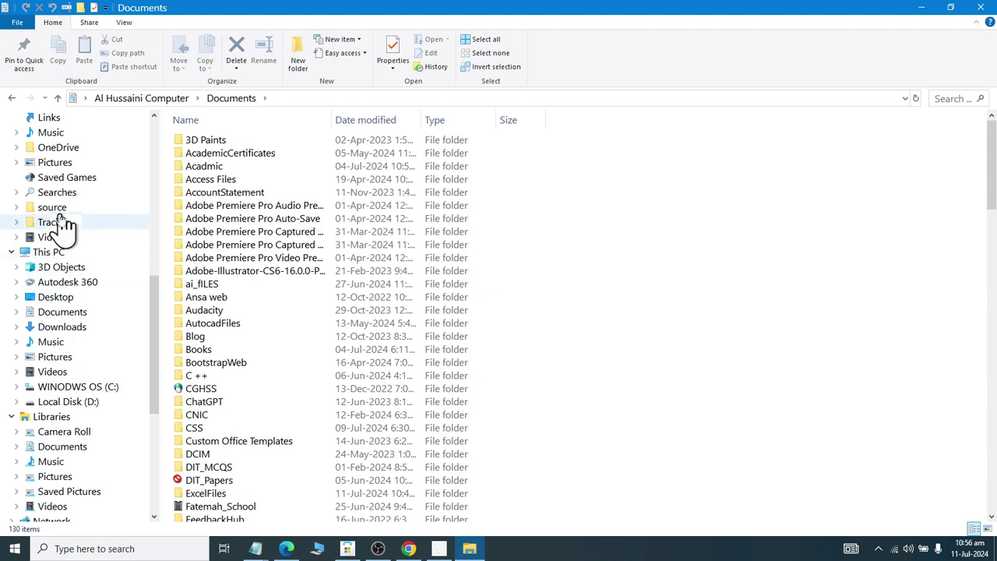
click(62, 375)
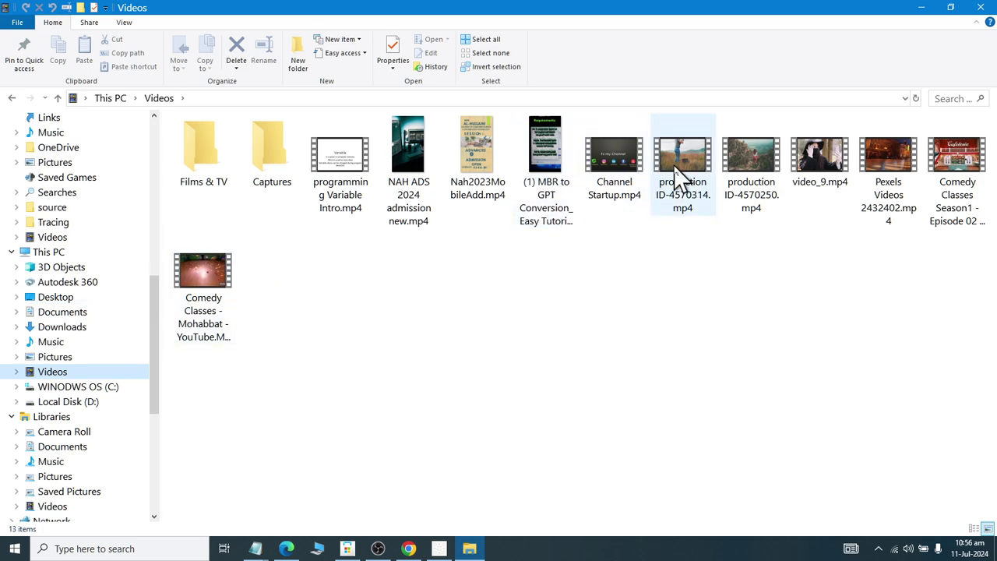
Play production ID-4570314.mp4 in the current default video player and close the player.
click(681, 179)
double_click(681, 179)
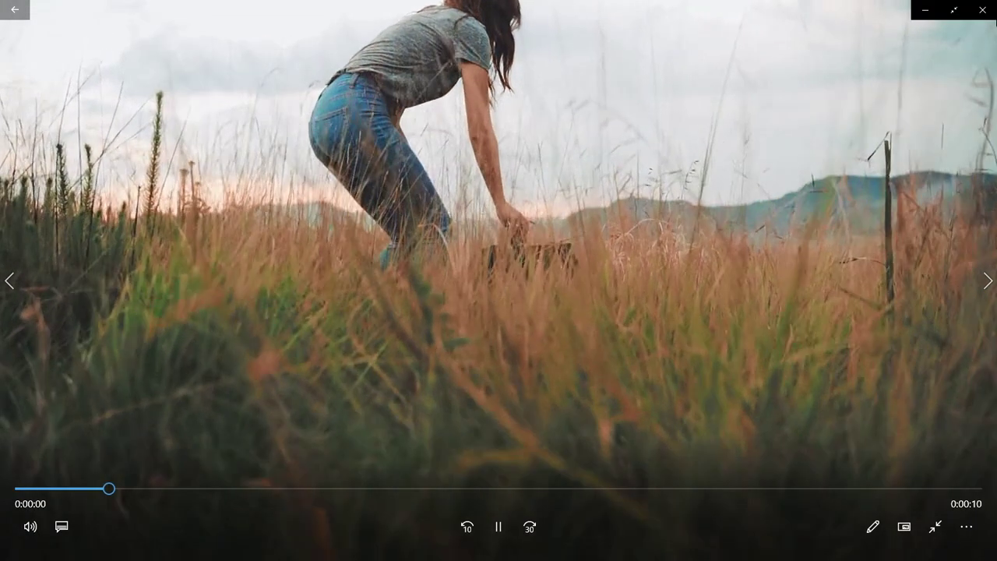
click(982, 10)
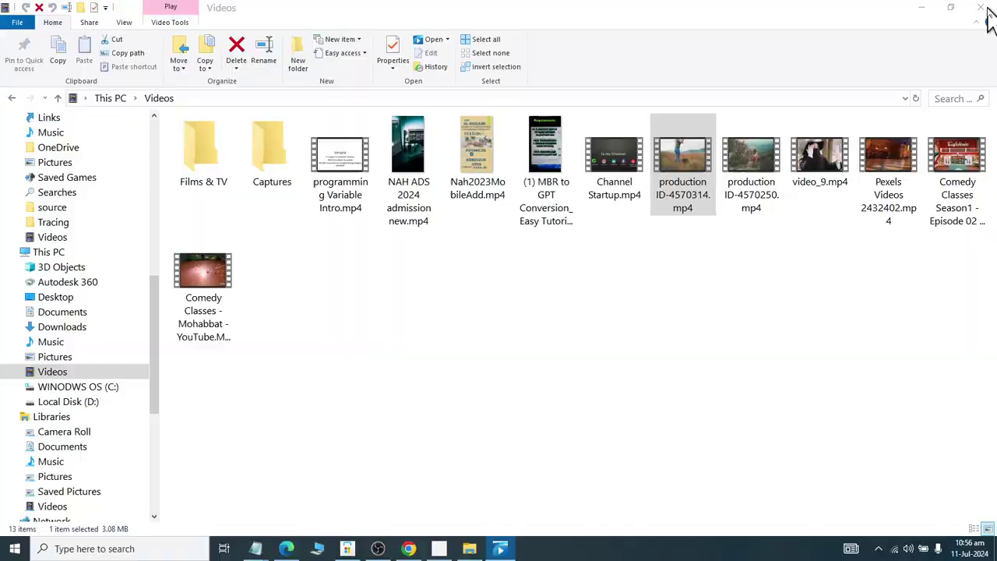
Switch back to Settings and set the default video player to VLC media player.
key(alt+Tab)
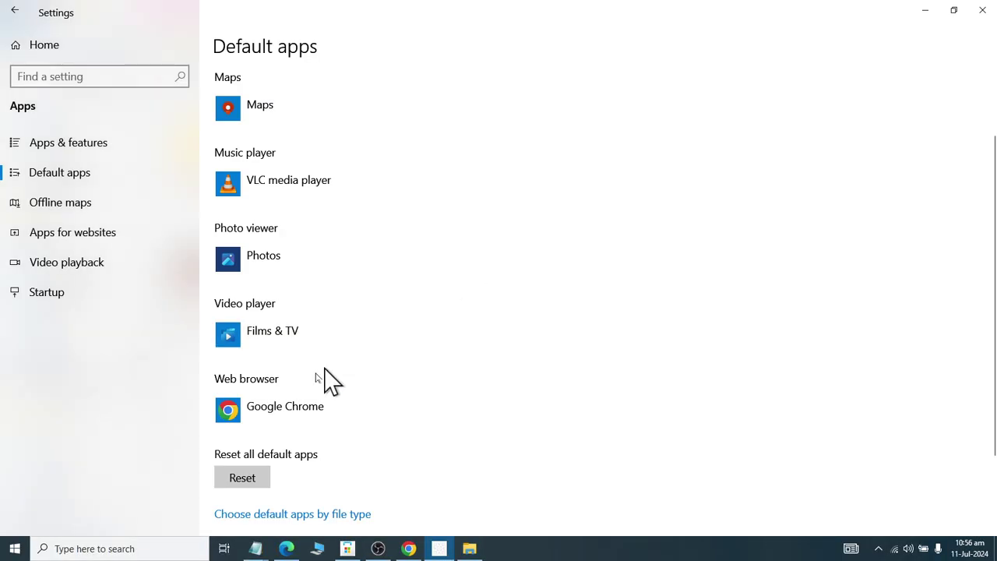
click(283, 343)
click(283, 342)
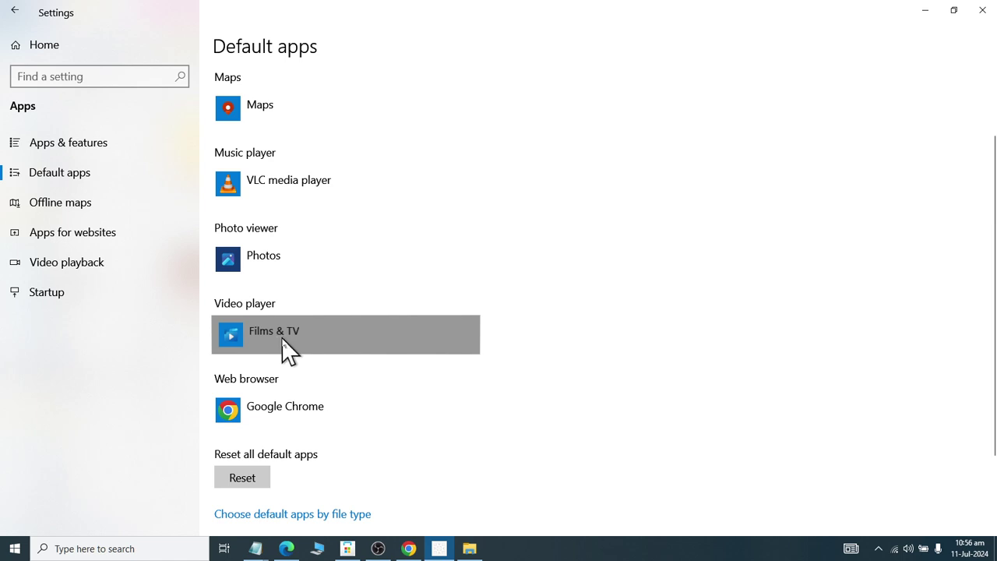
click(292, 209)
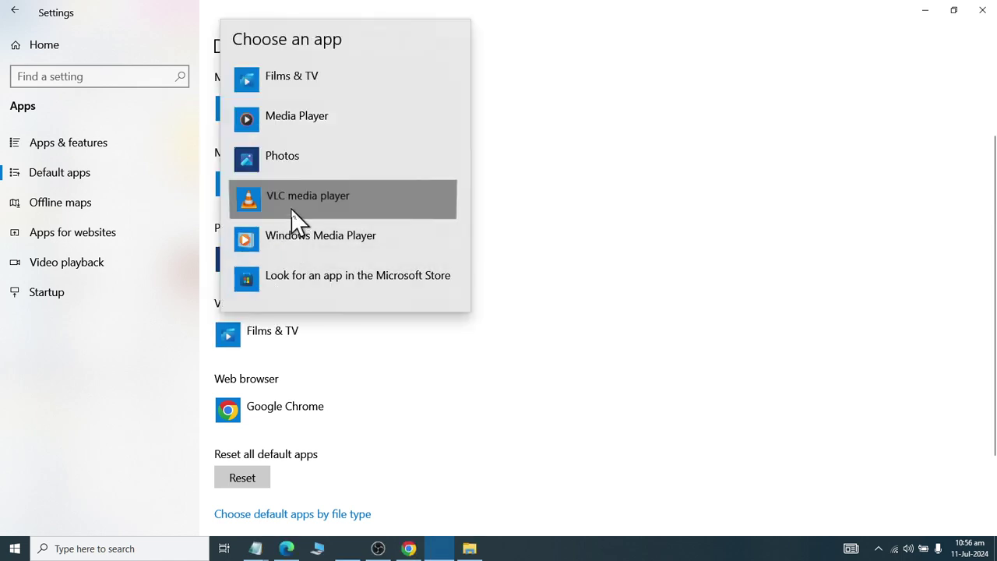
Switch to the Videos folder, play production ID-4570314.mp4 with the new default player, and close the player.
key(alt+Tab)
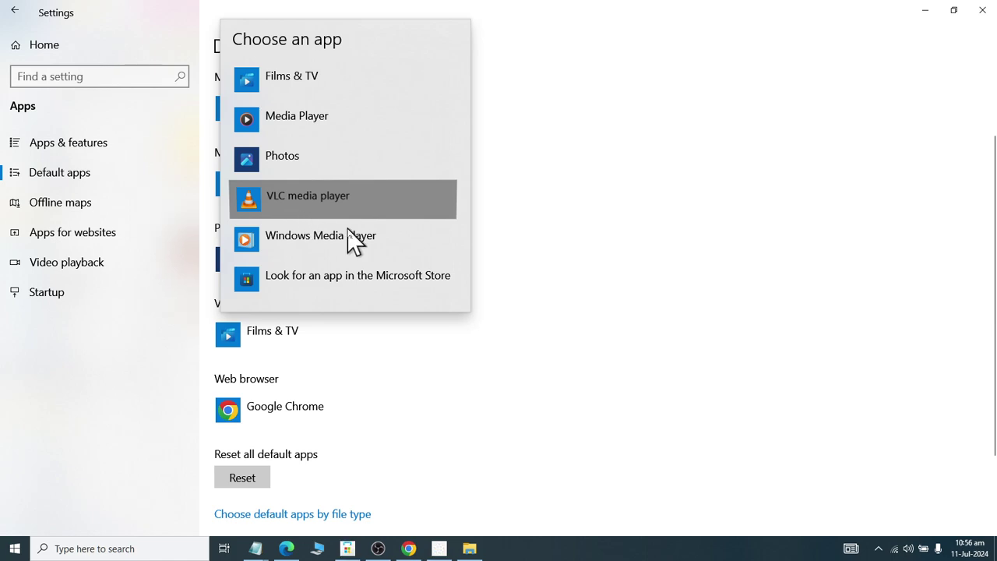
key(alt+Tab)
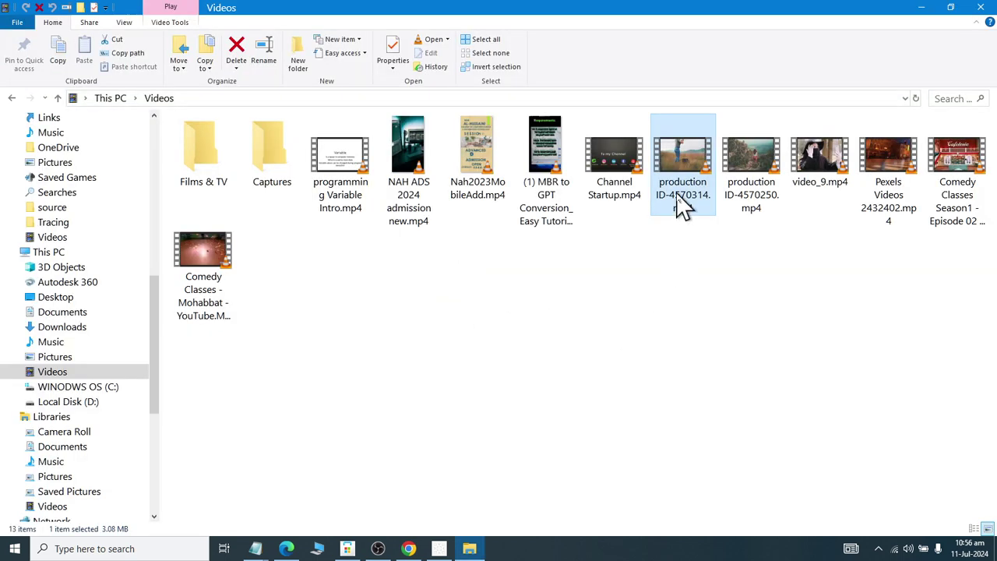
double_click(682, 204)
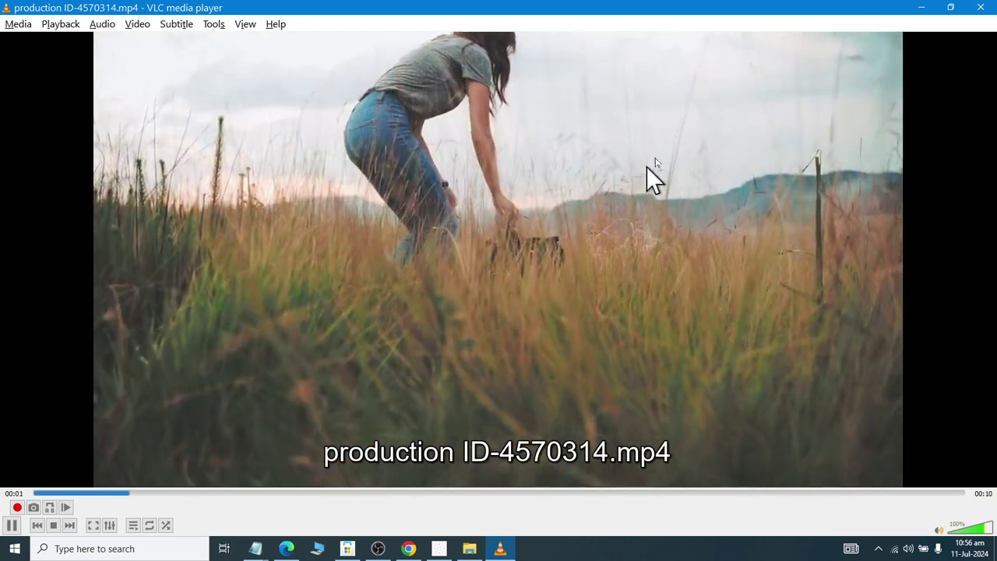
click(981, 7)
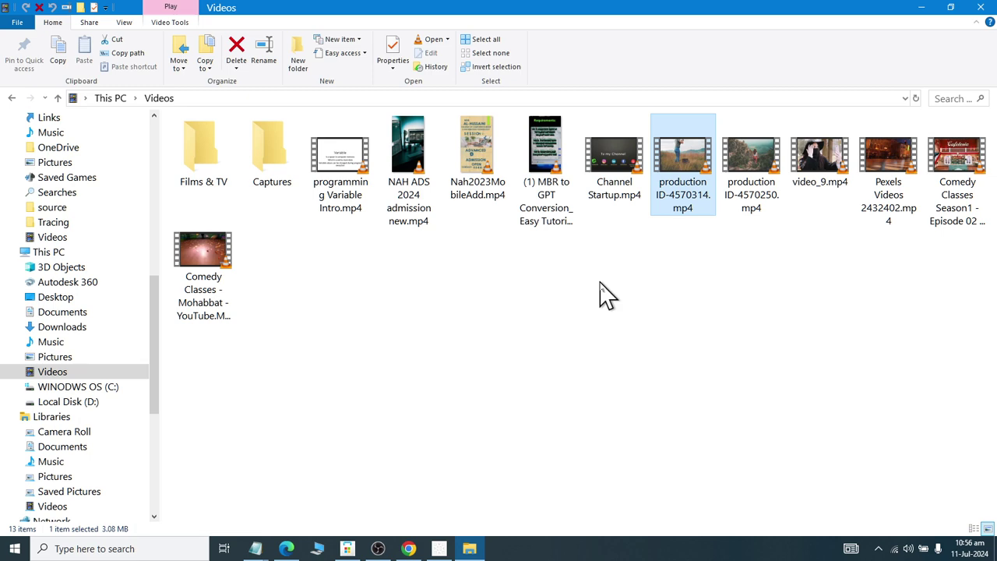
Return to Settings and view the app choices for the default web browser and photo viewer, dismissing each without a selection.
key(alt+Tab)
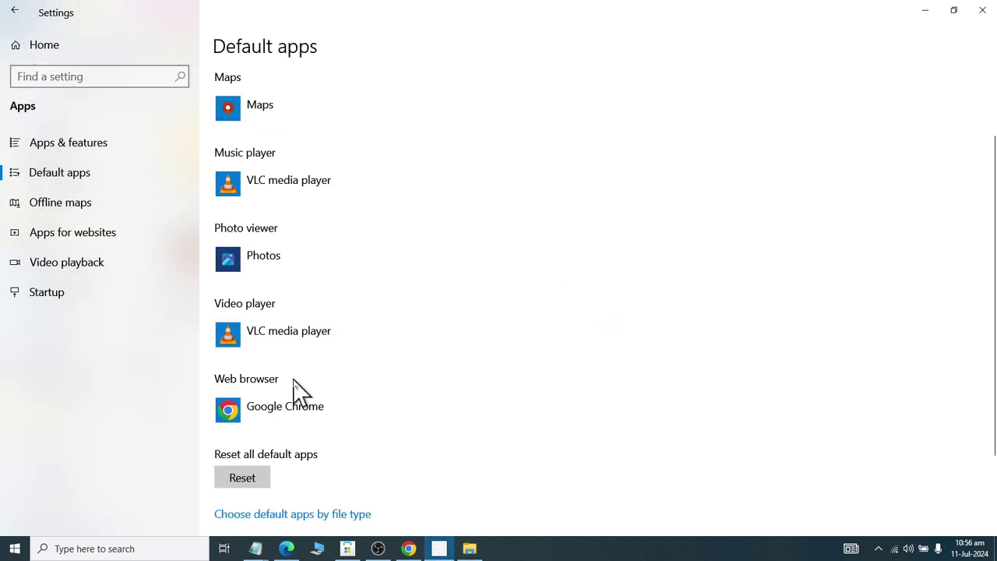
click(313, 429)
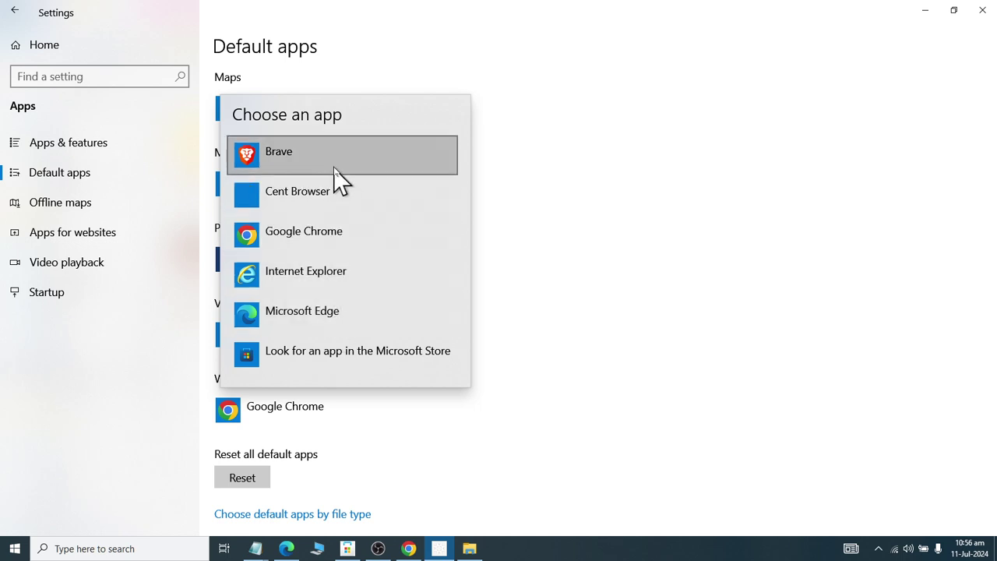
click(674, 160)
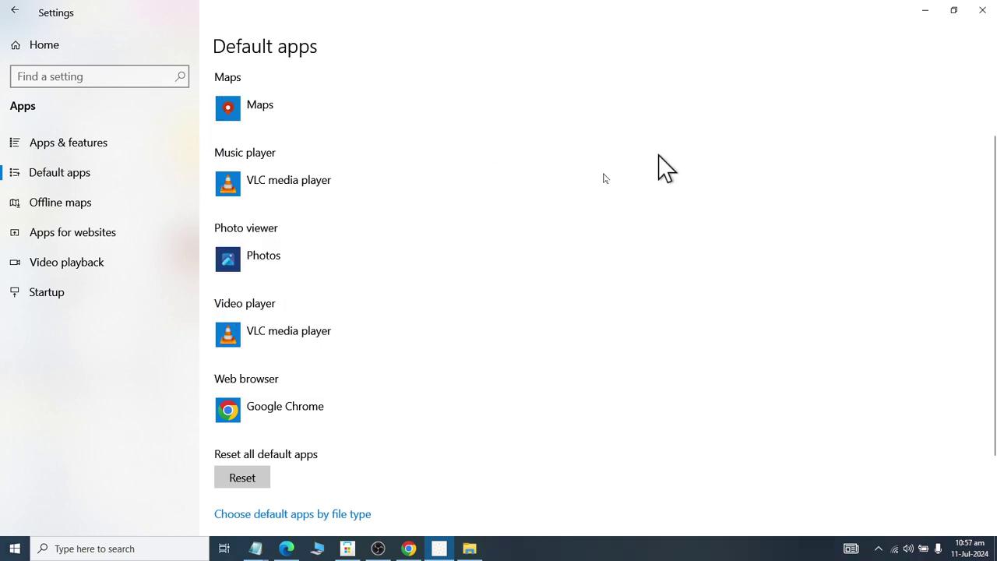
click(266, 252)
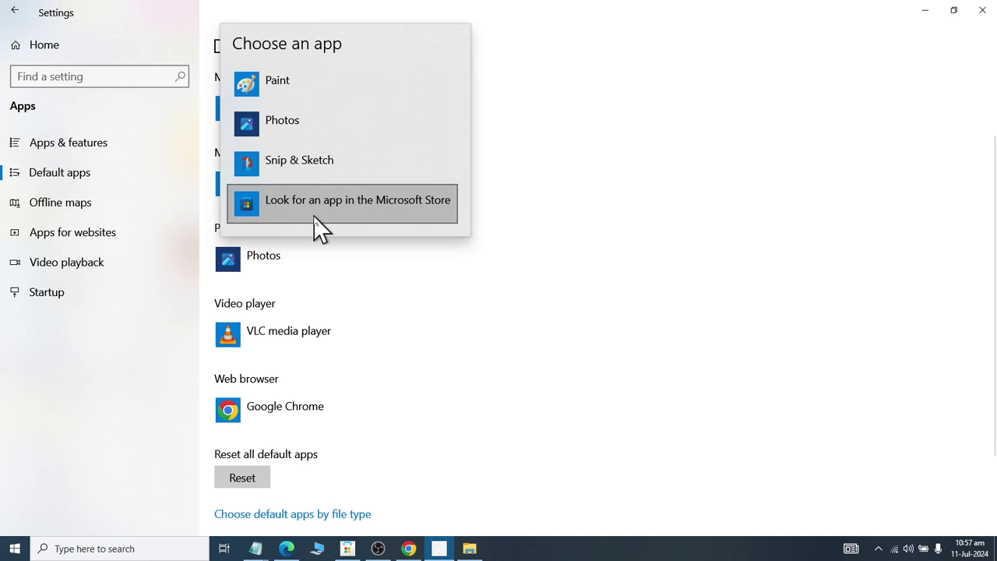
click(510, 210)
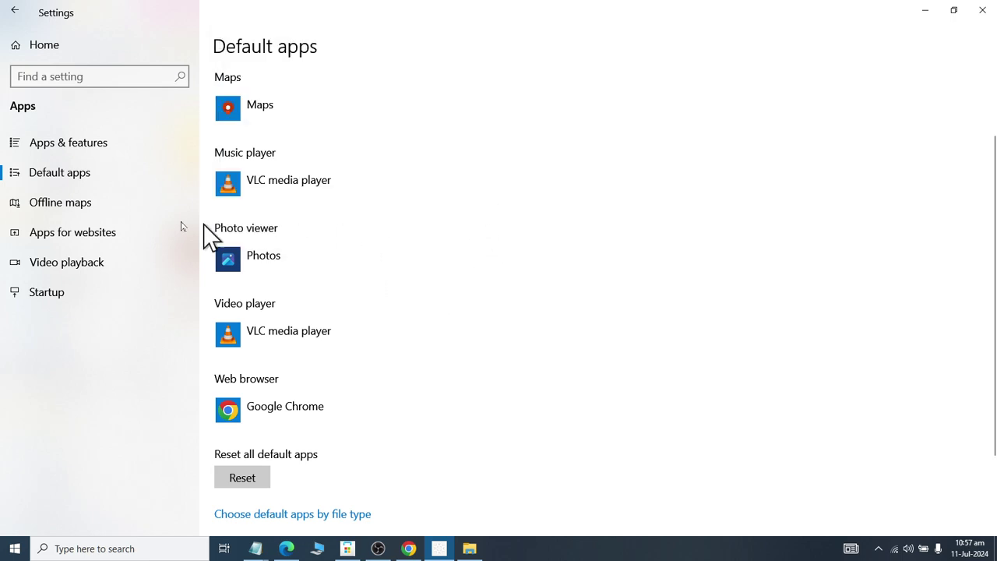
View the Offline maps, Apps for websites and Video playback settings pages.
click(82, 204)
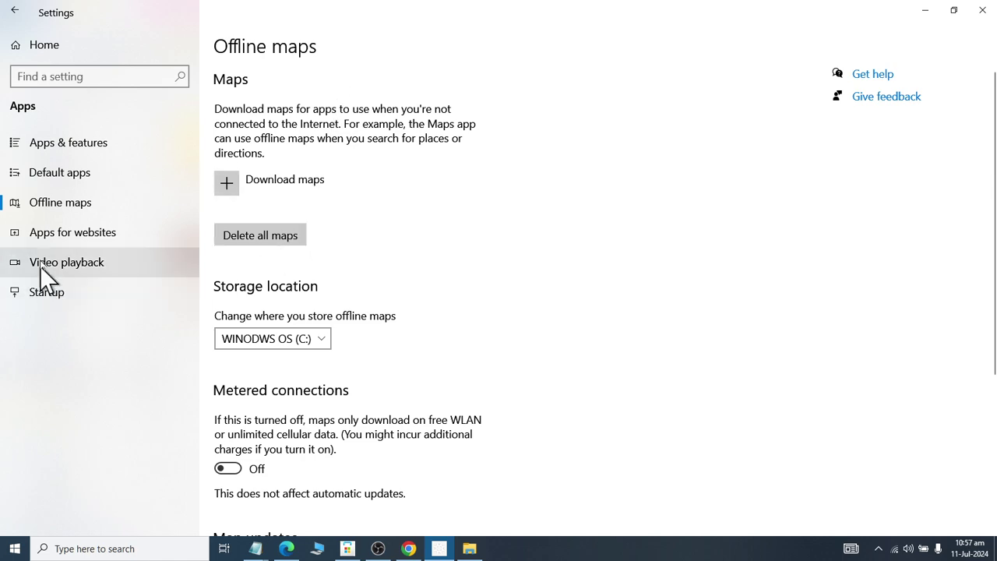
click(61, 239)
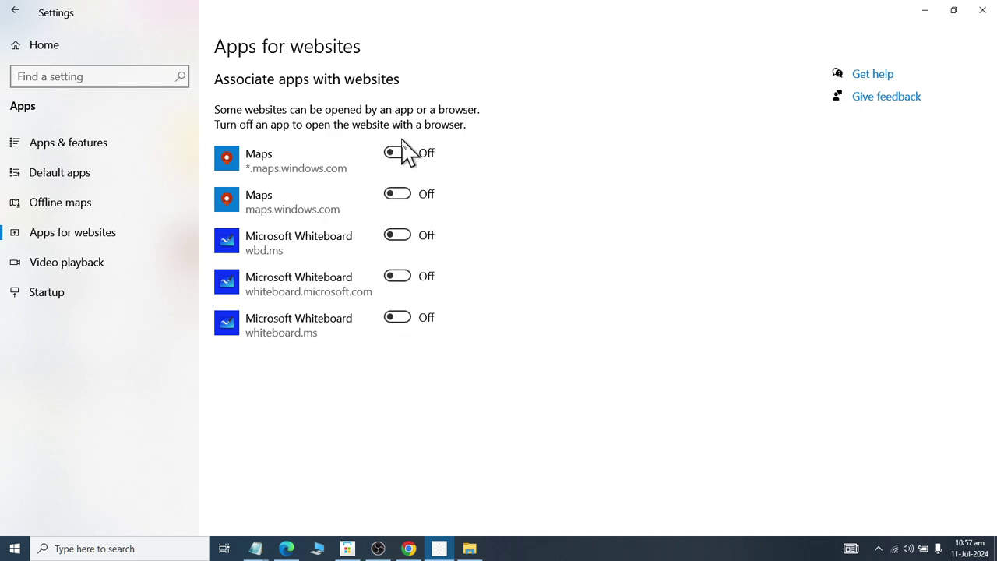
click(151, 264)
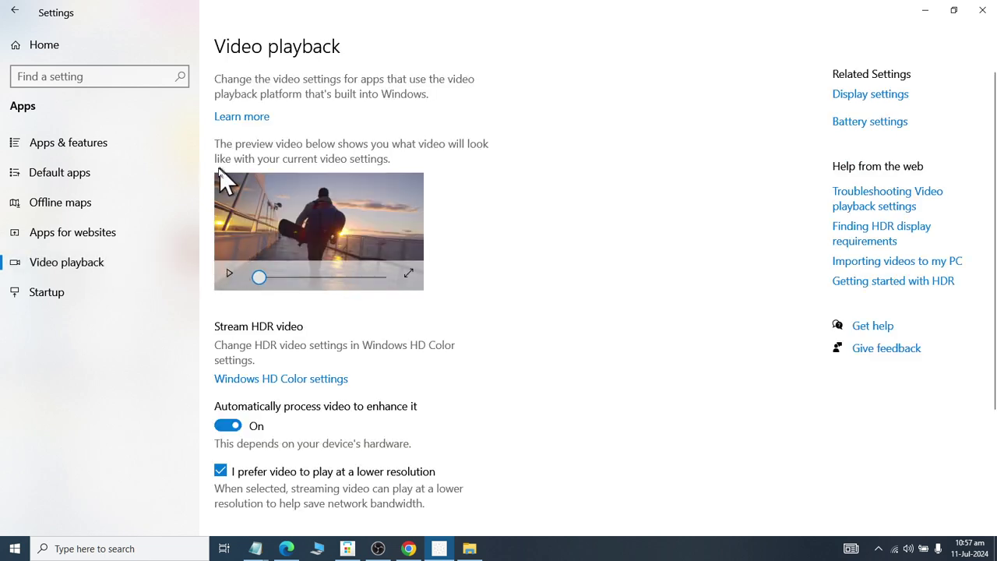
scroll(243, 377, down, 3)
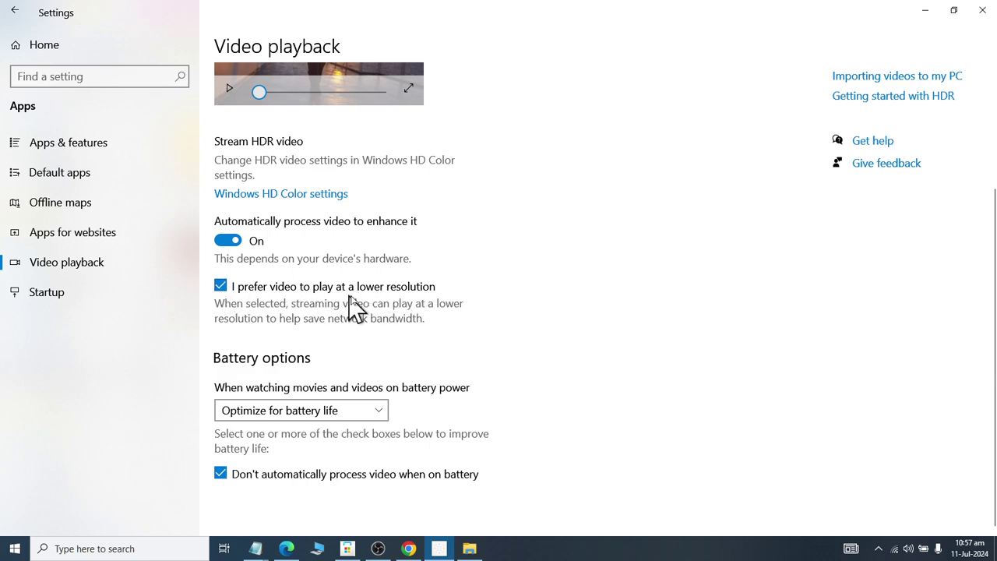
Toggle the lower-resolution video preference off and on, and alternate the battery-power option between Optimize for video quality and Optimize for battery life, ending on battery life.
click(236, 293)
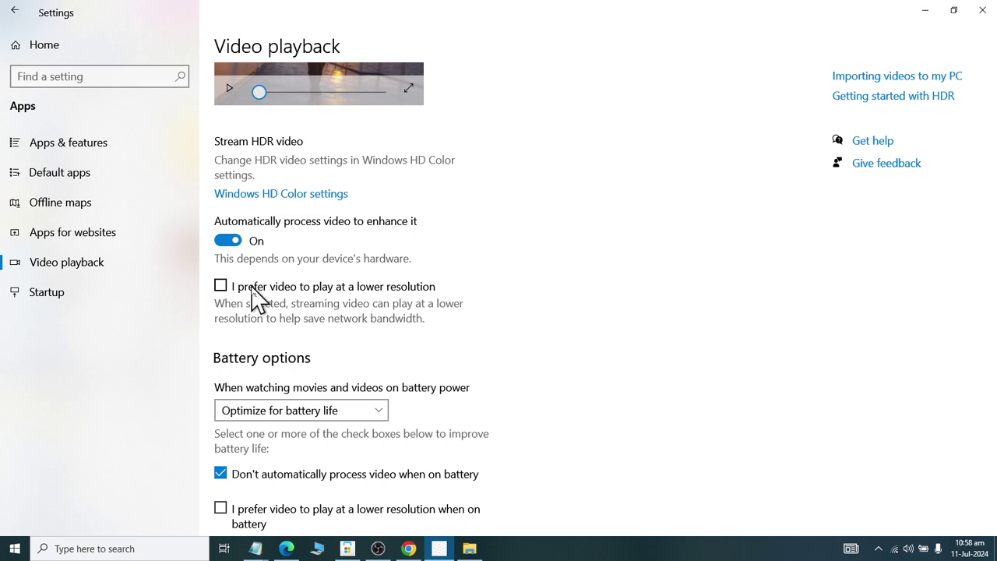
click(260, 289)
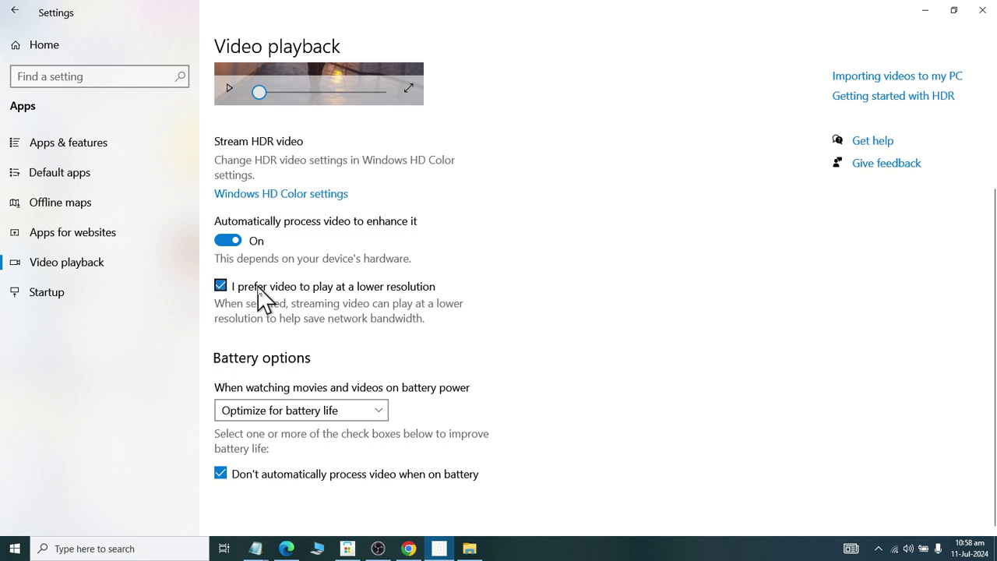
click(314, 413)
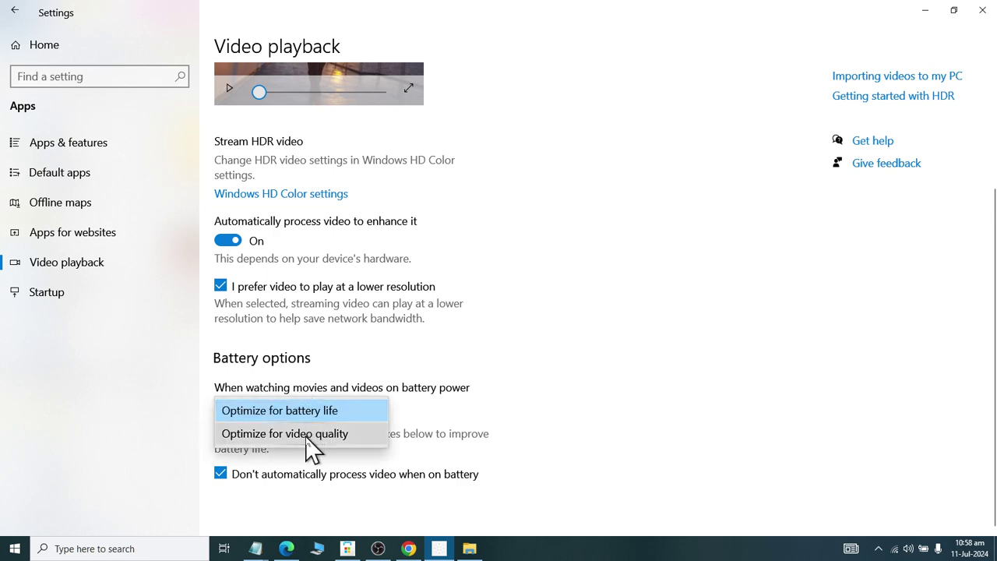
click(310, 435)
click(315, 472)
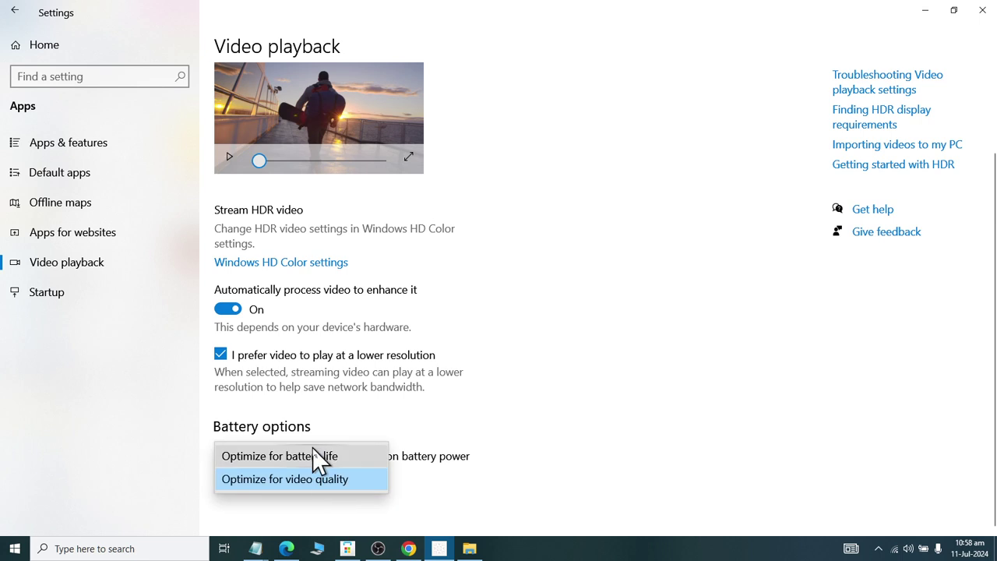
click(318, 458)
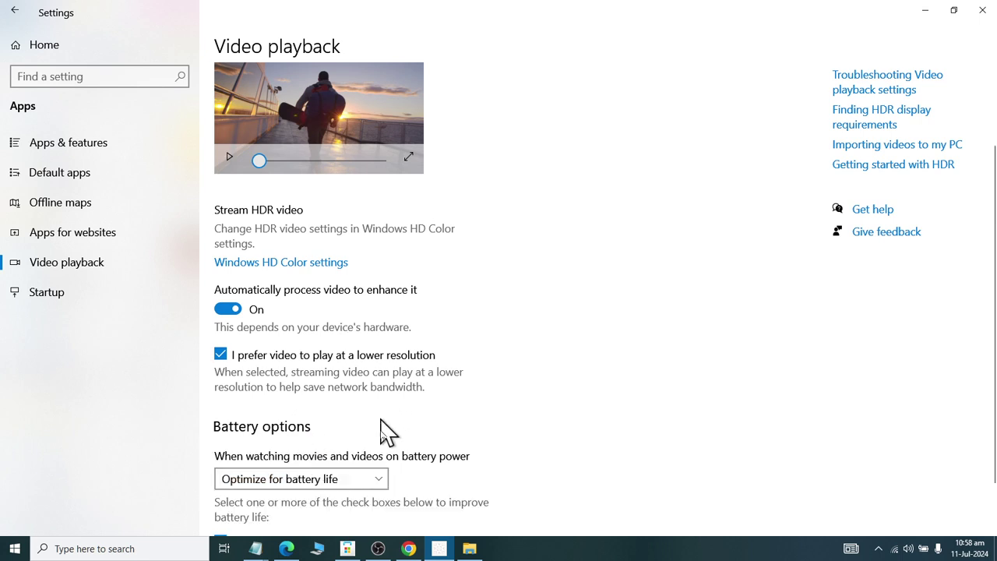
click(351, 486)
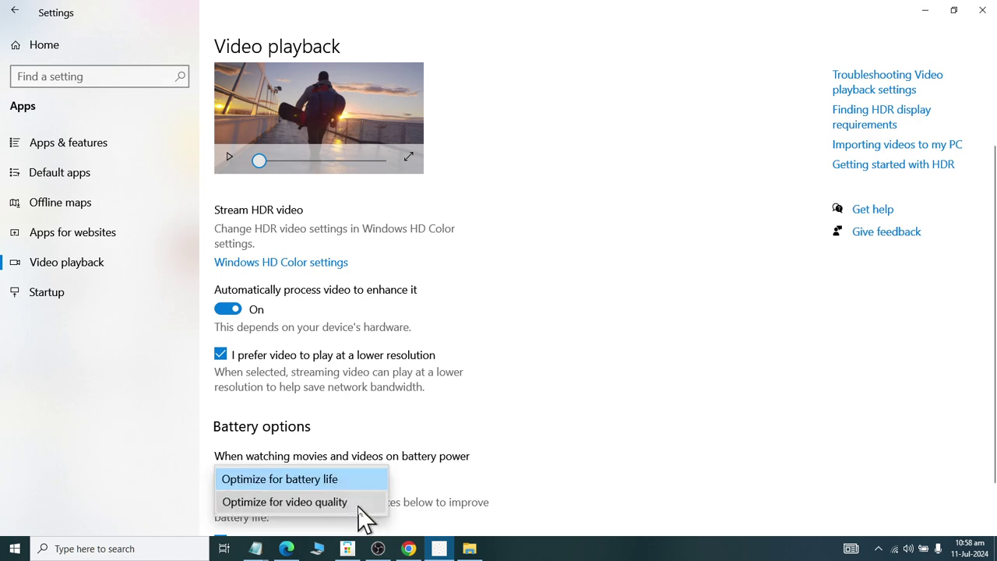
click(360, 505)
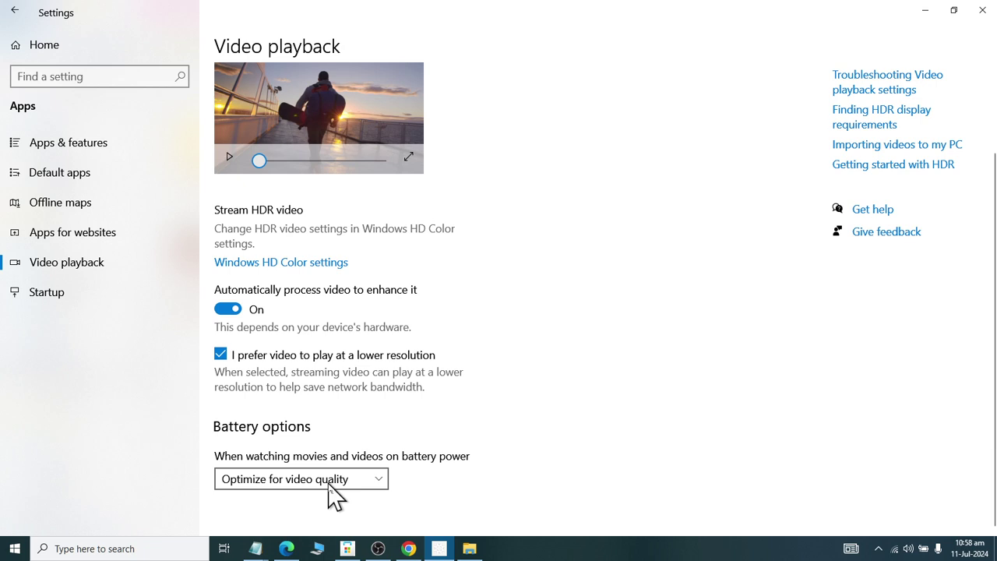
click(312, 481)
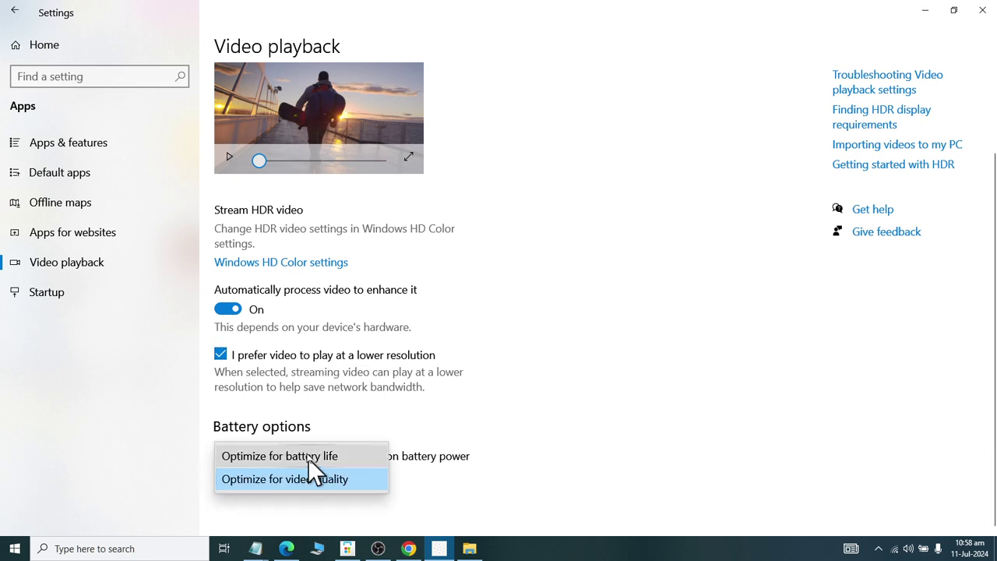
click(309, 458)
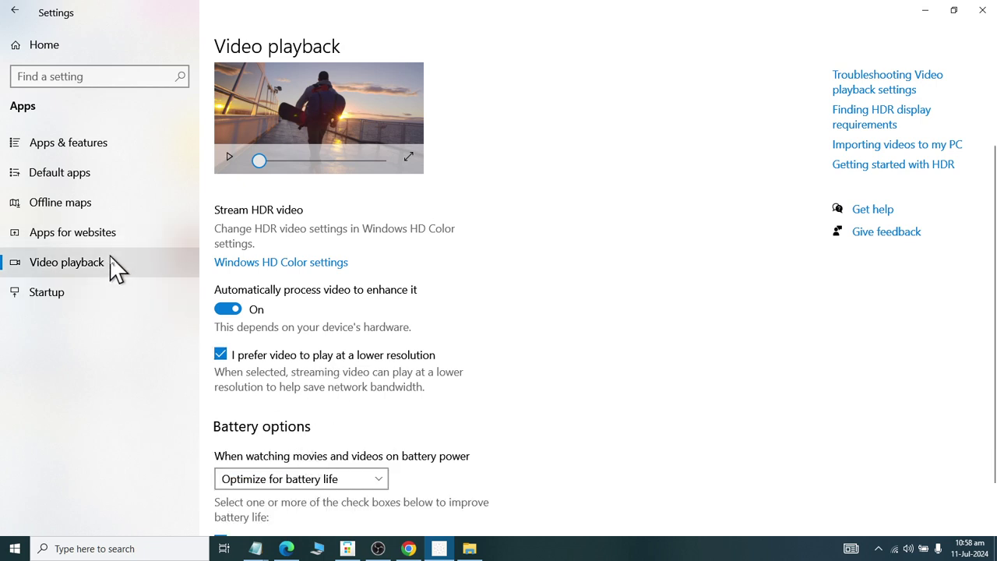
Open the Startup apps page and view the account options, including Lock and Sign out, in the Start menu.
click(121, 290)
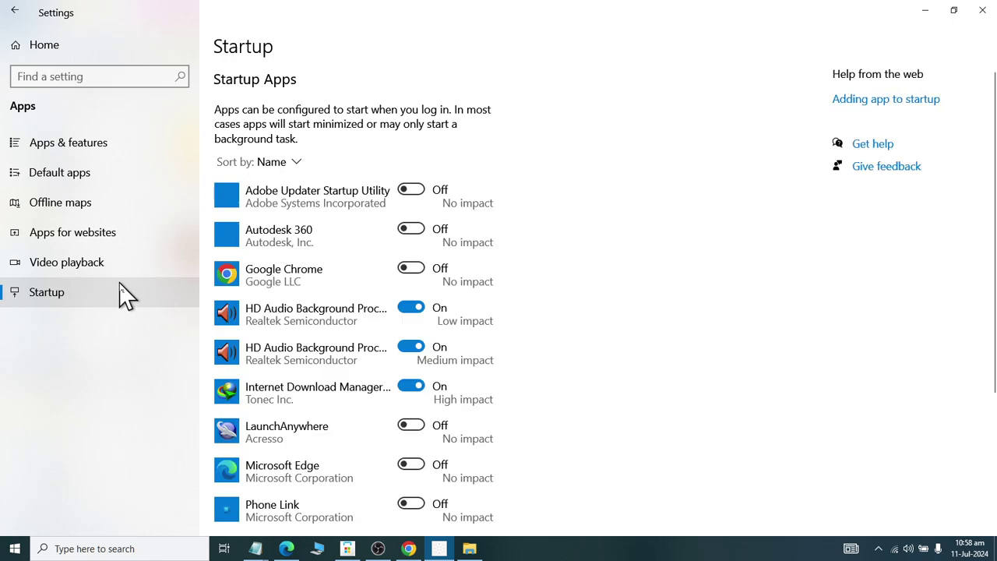
click(15, 549)
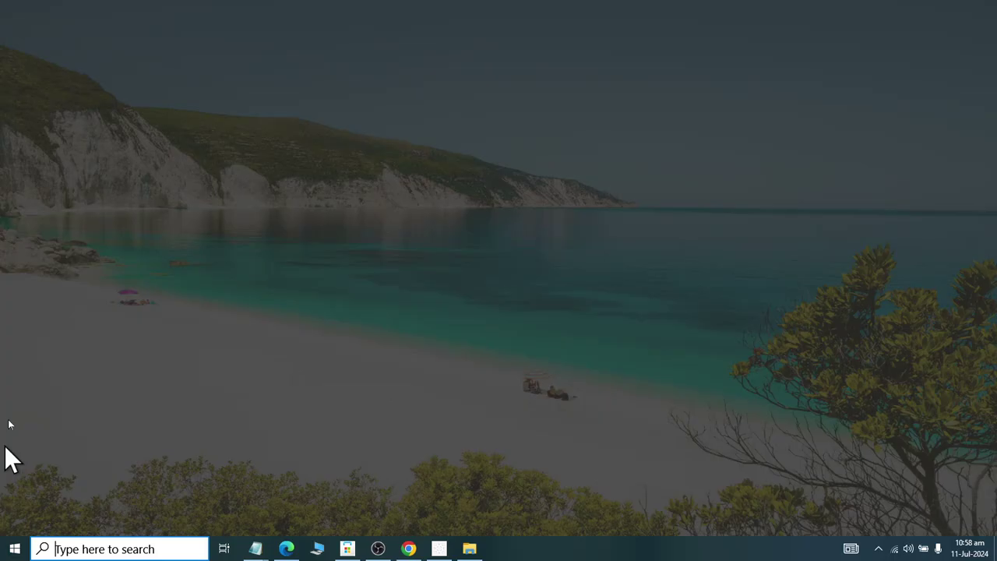
click(20, 226)
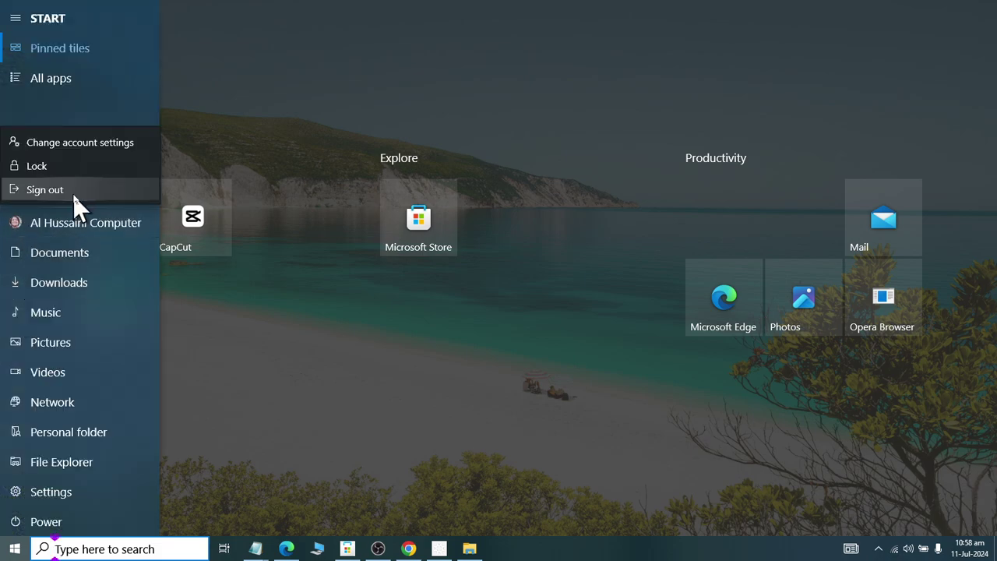
click(77, 168)
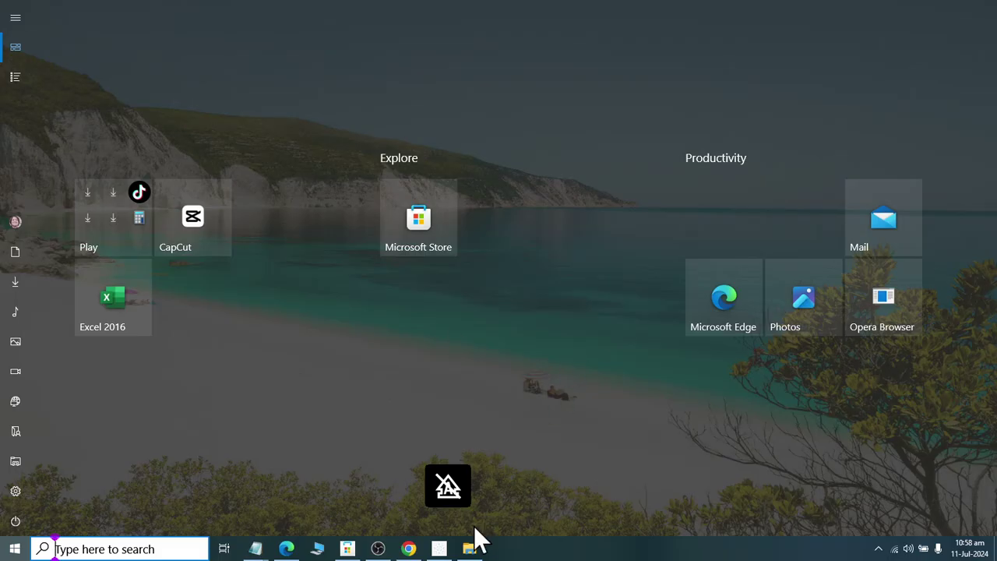
Switch to the Videos folder and back to Settings, and review the full list of startup apps with their on/off states and impact.
click(470, 548)
mouse_move(439, 548)
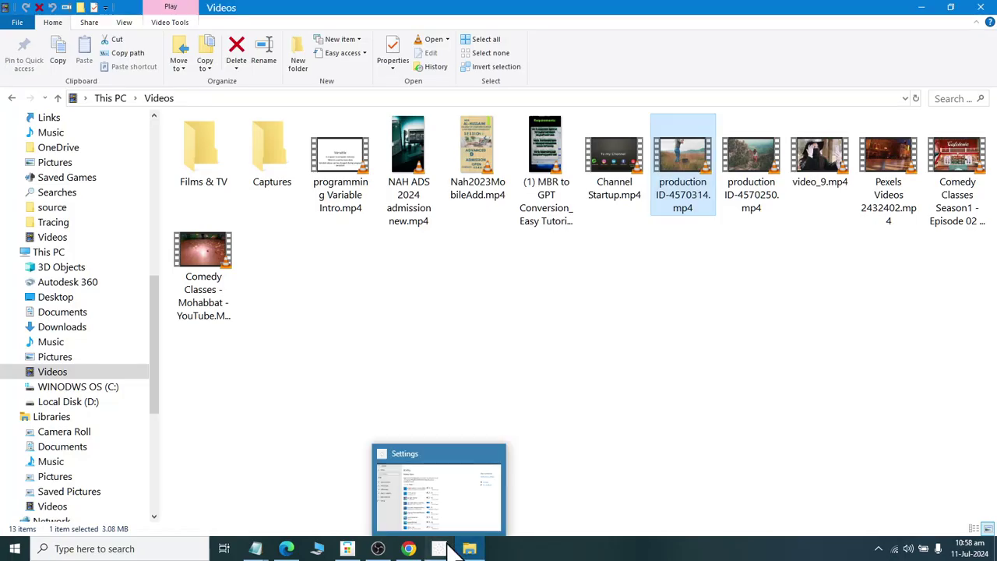
click(389, 456)
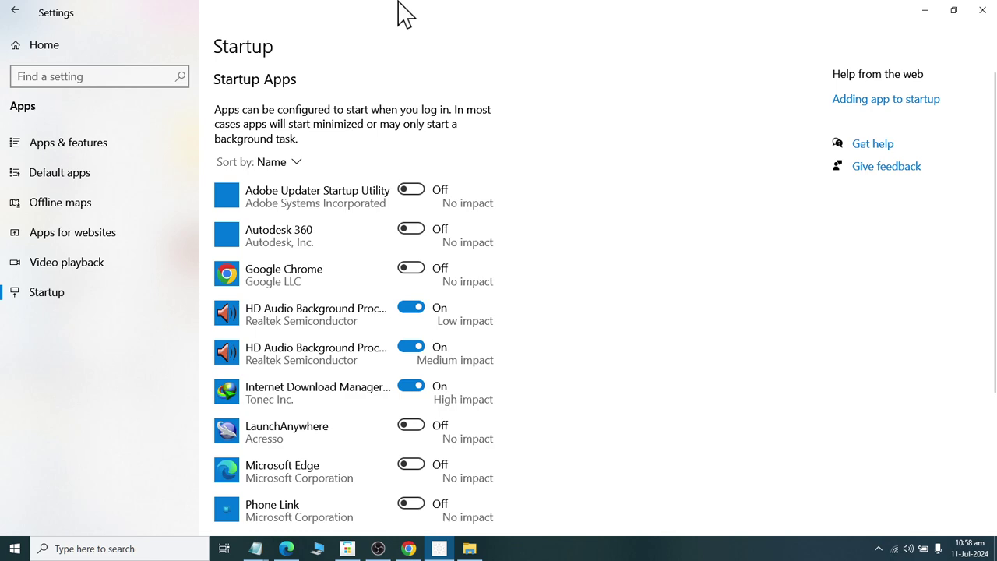
scroll(249, 223, down, 5)
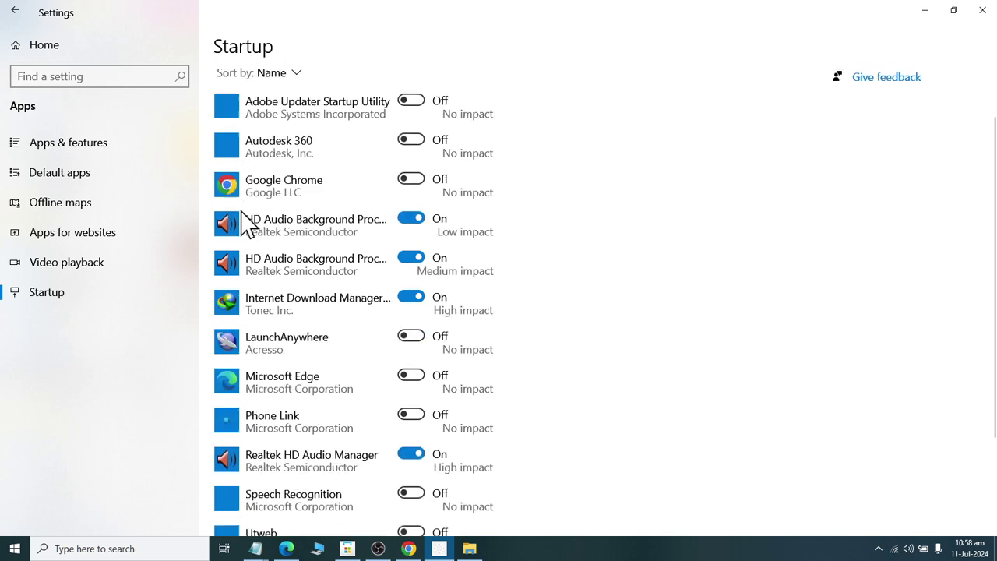
scroll(414, 454, up, 5)
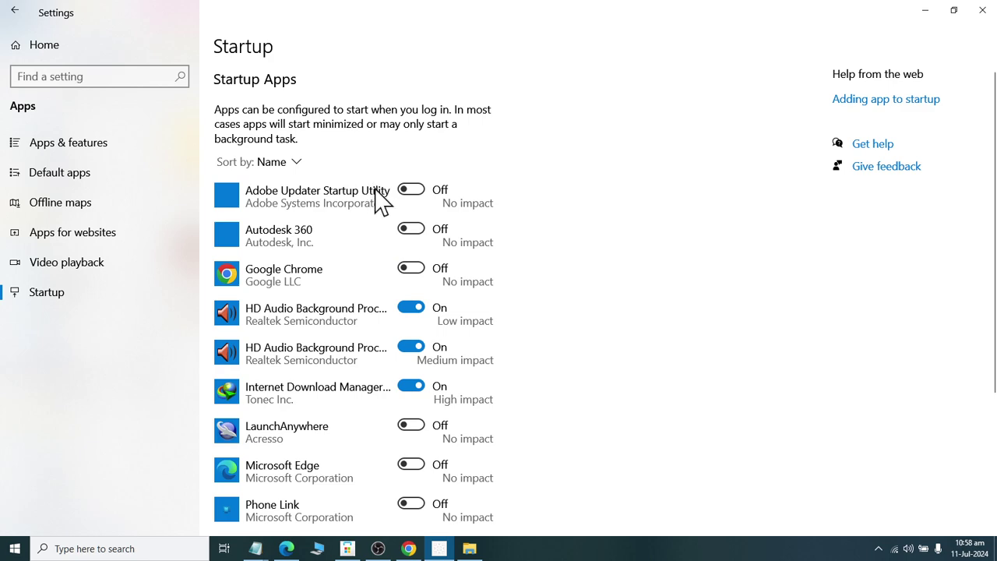
scroll(380, 200, down, 3)
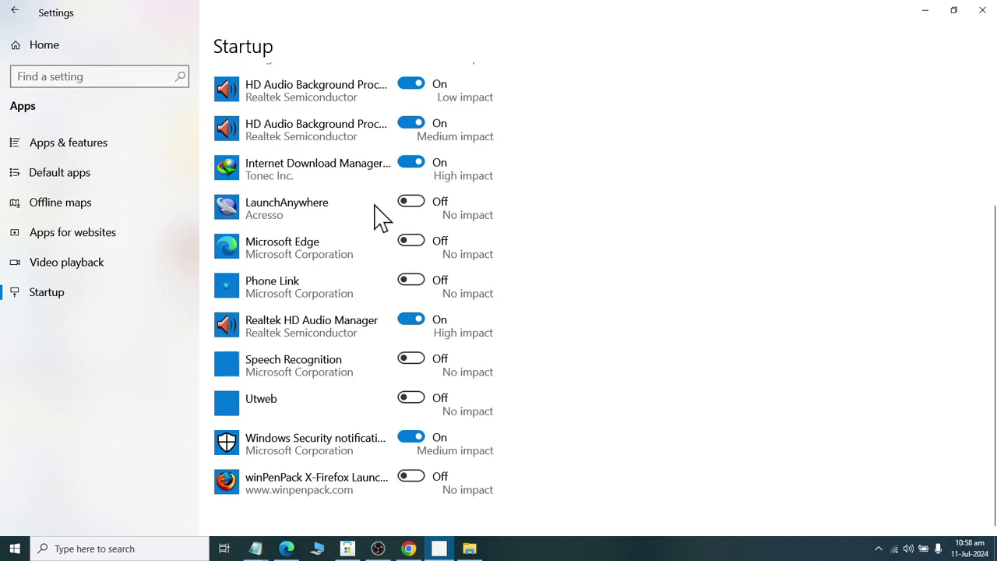
scroll(381, 210, up, 3)
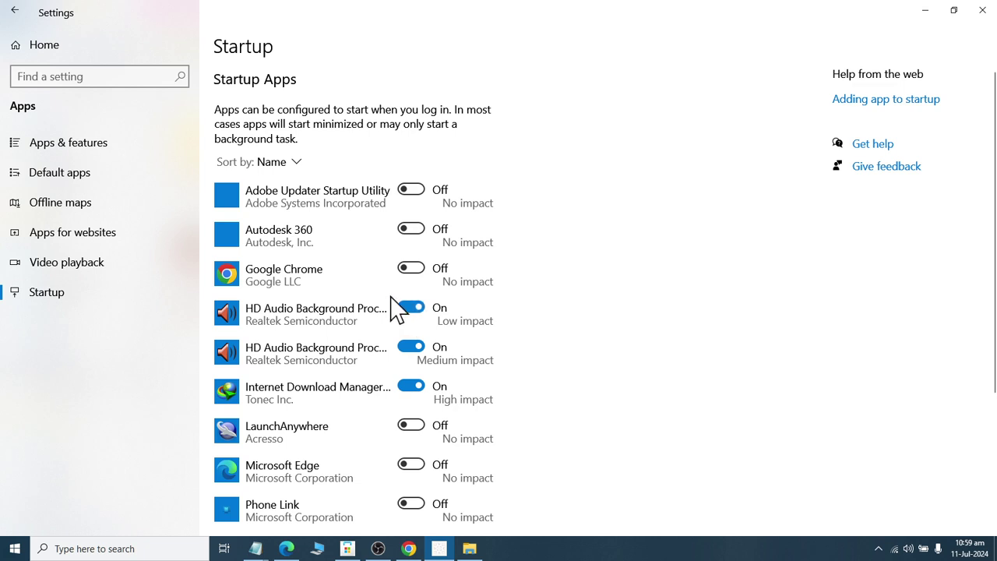
scroll(390, 285, down, 3)
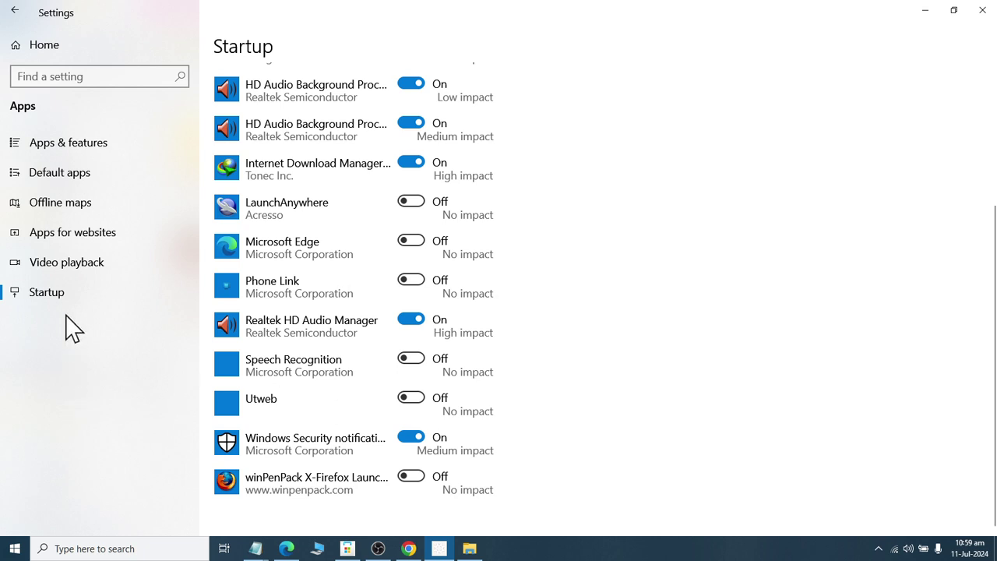
Search Windows for "startup", clear the query, and dismiss the search to return to the Startup page.
click(88, 550)
text(st)
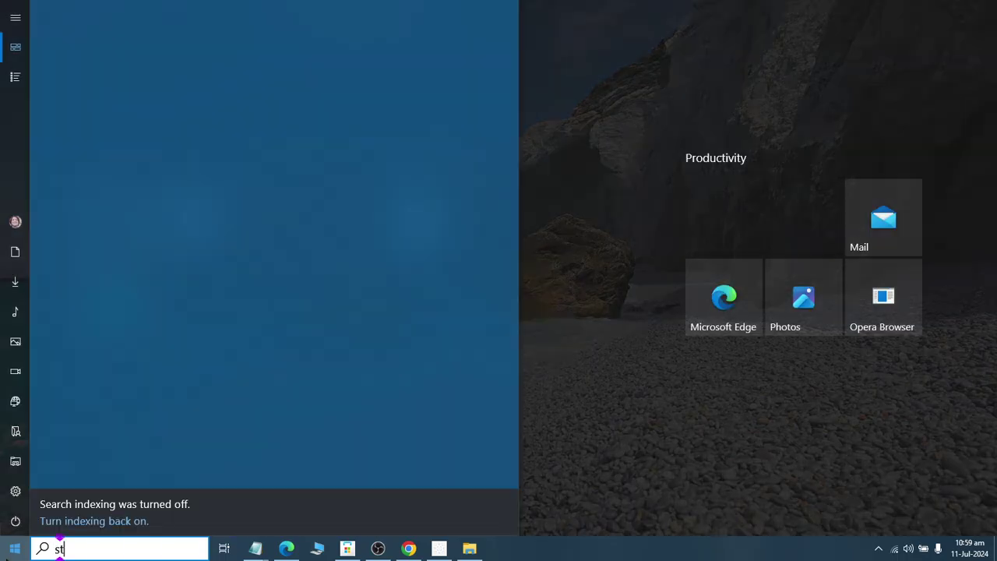
text(art)
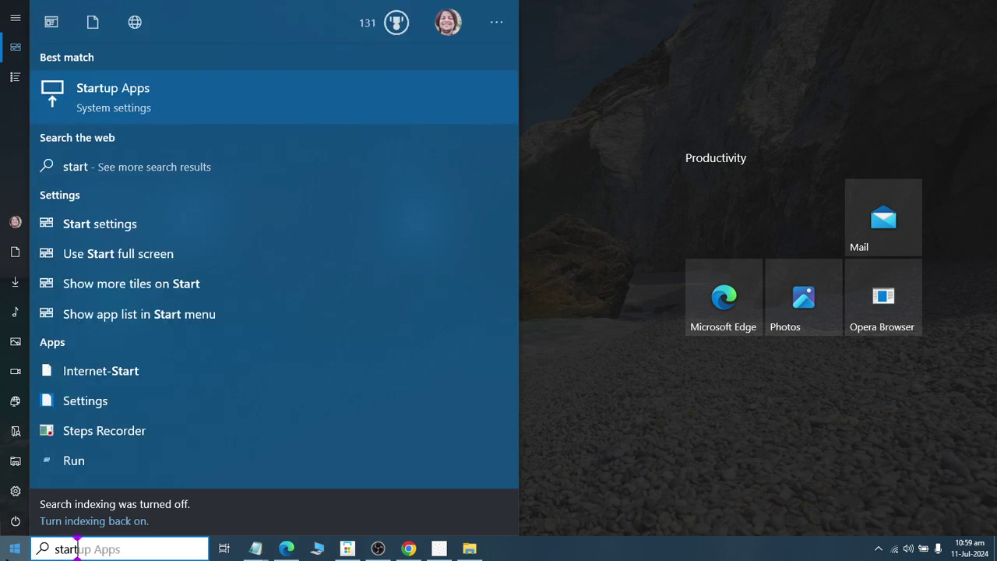
text(up)
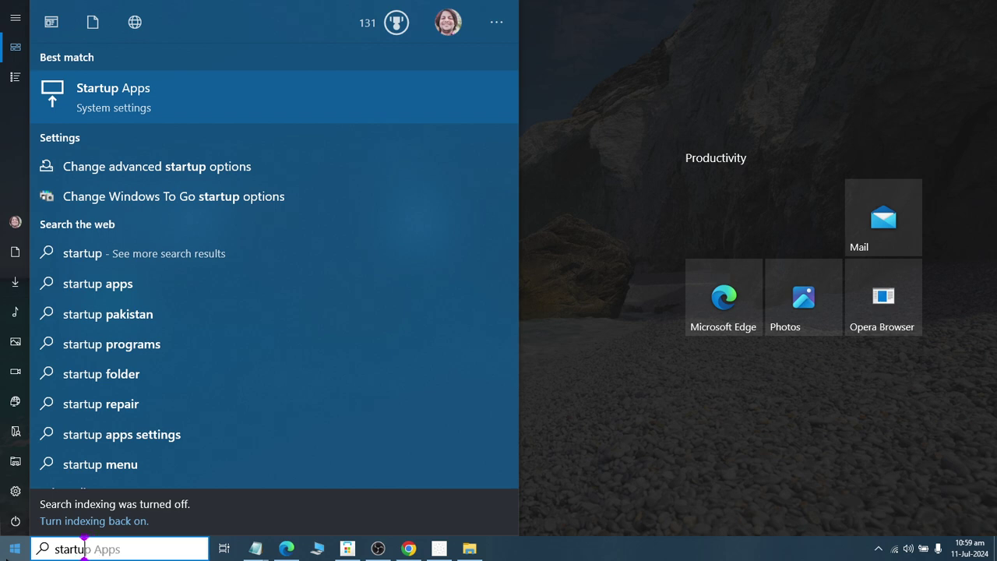
key(BackSpace)
key(BackSpace)
key(BackSpace)
key(BackSpace)
key(BackSpace)
key(BackSpace)
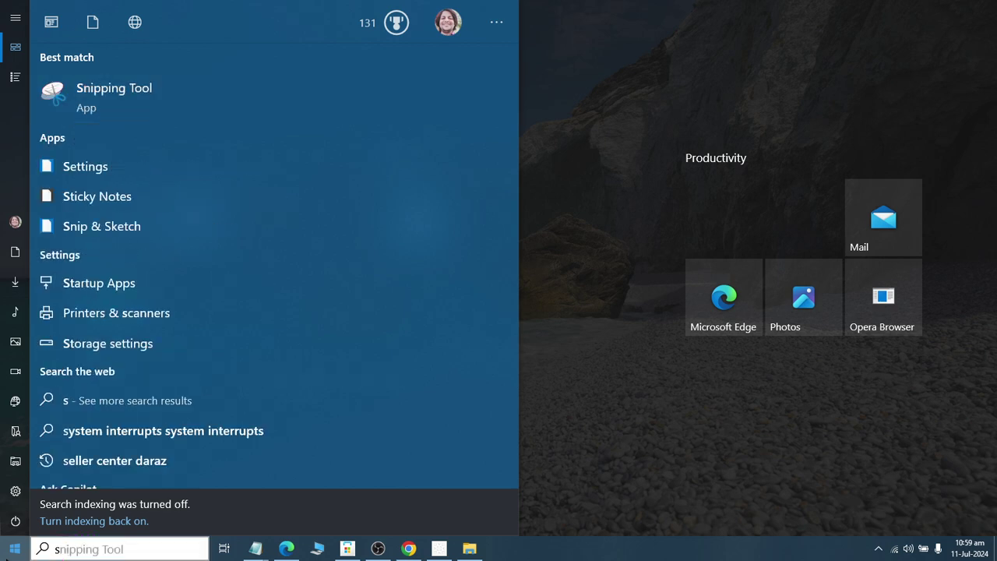
key(Escape)
key(super)
key(Escape)
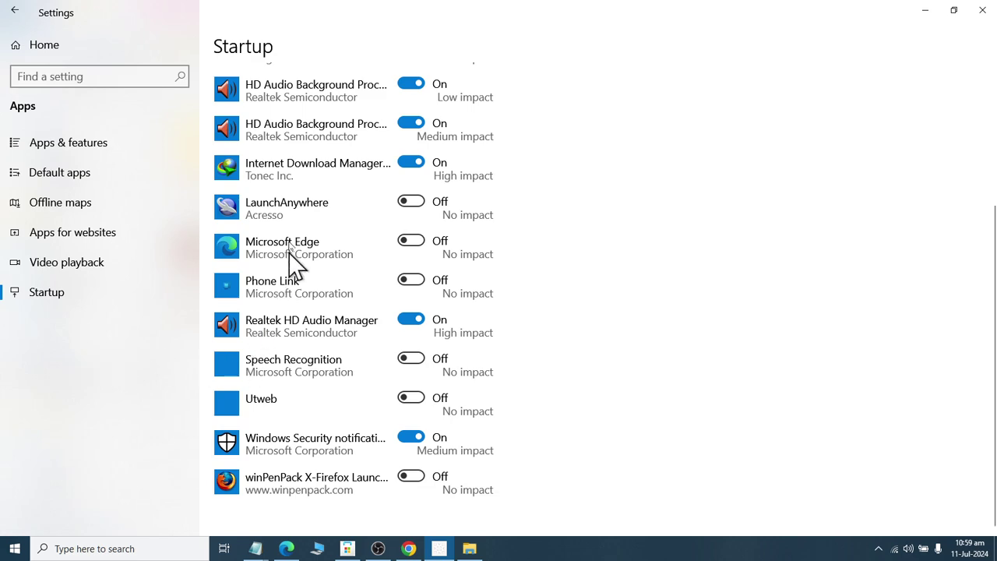
click(181, 550)
click(654, 331)
Review the startup apps list and open the "Adding app to startup" web help.
scroll(648, 320, up, 5)
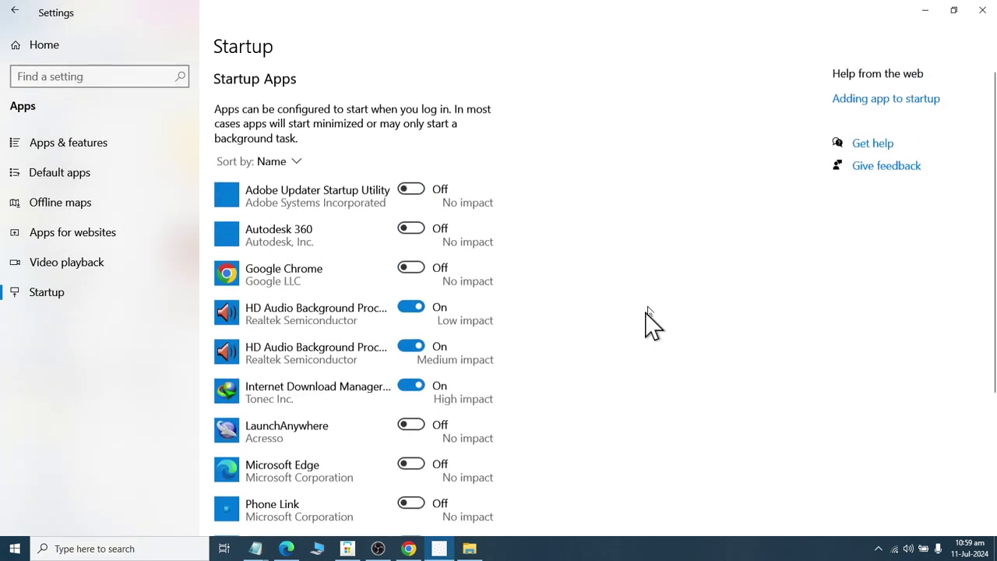
scroll(650, 301, down, 2)
scroll(650, 301, up, 2)
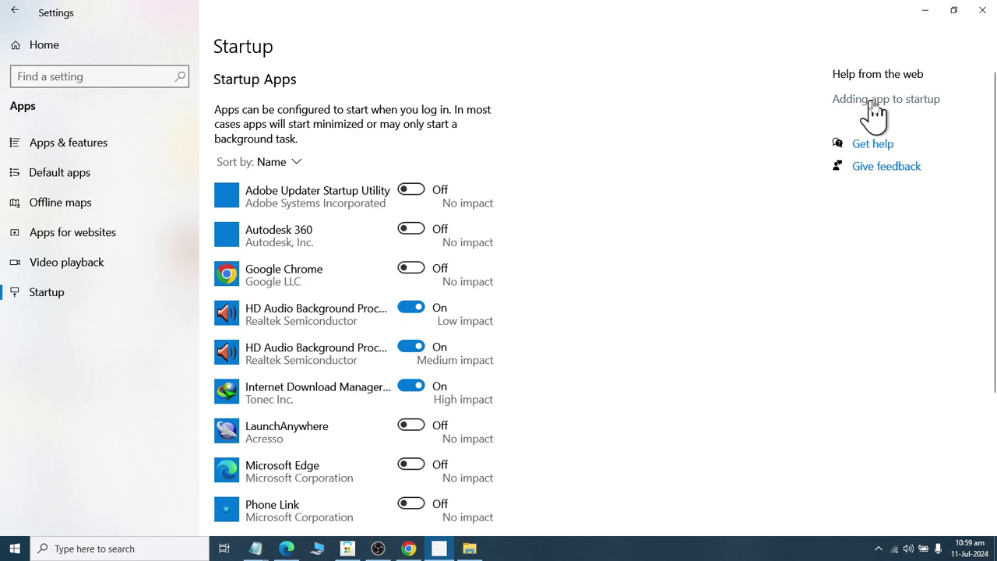
click(900, 102)
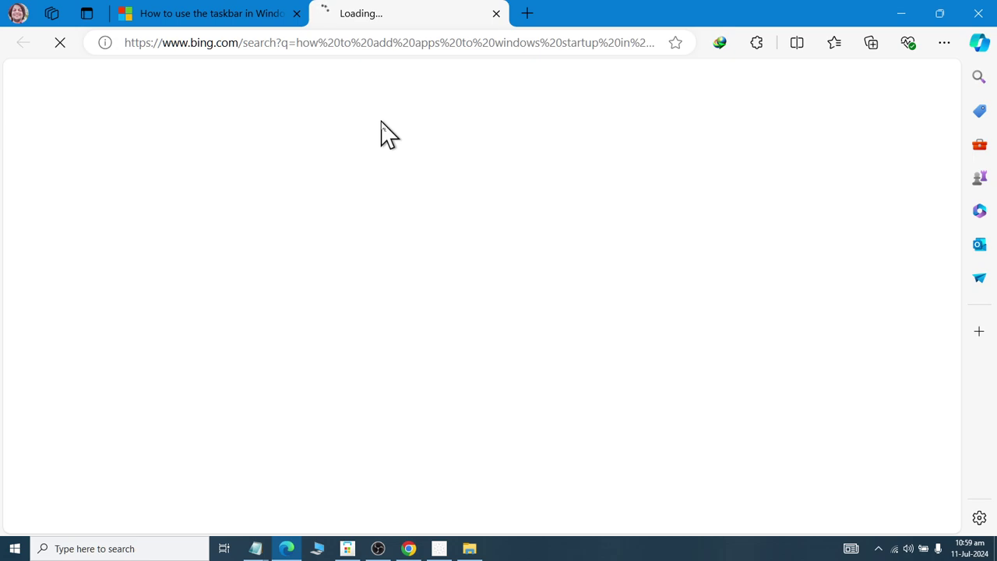
Search Windows for "start" while the help page loads, and dismiss the search to return to the browser.
key(super)
text(start)
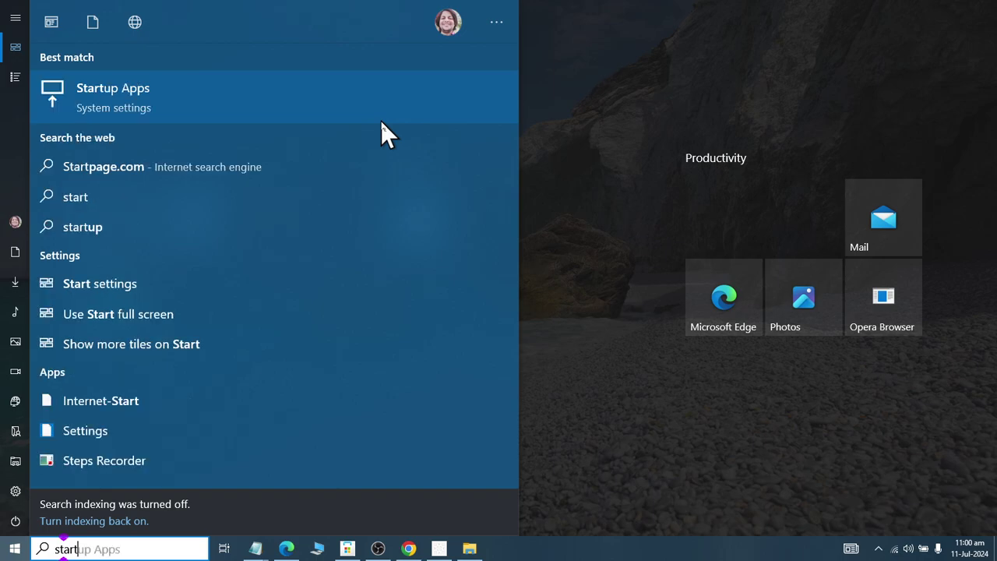
key(Escape)
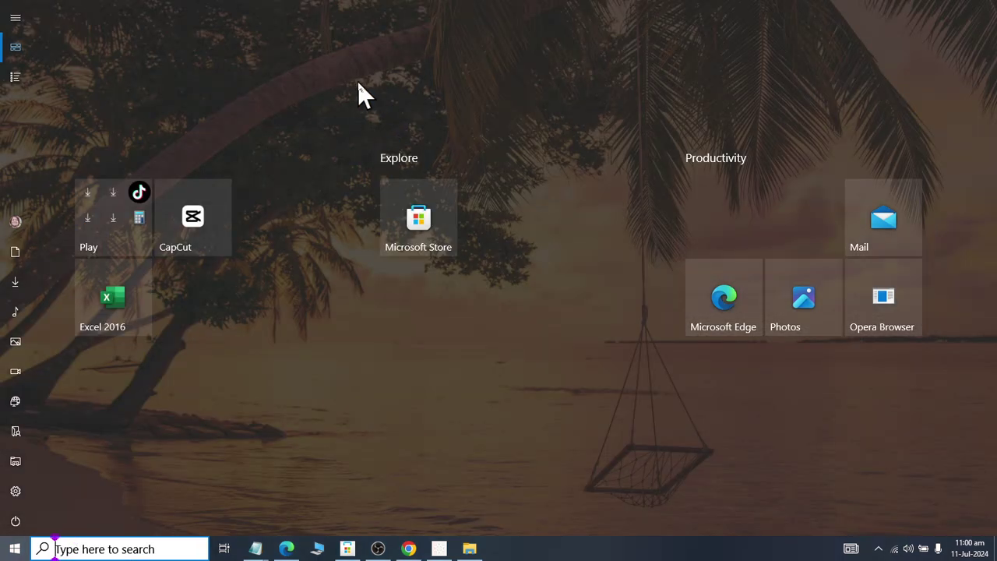
key(Escape)
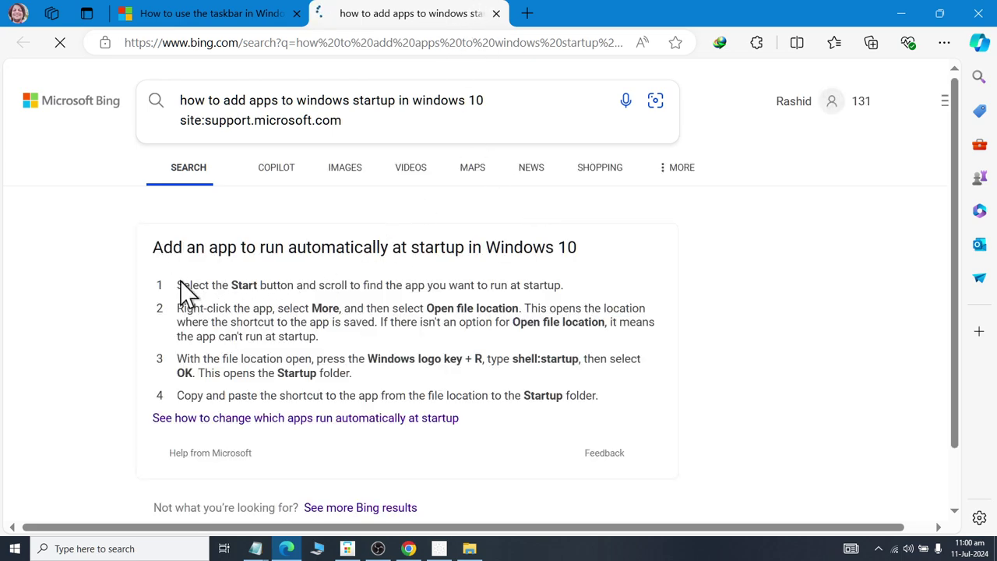
Highlight the first two instructions for adding an app to run automatically at startup in Windows 10.
drag(192, 285, 572, 293)
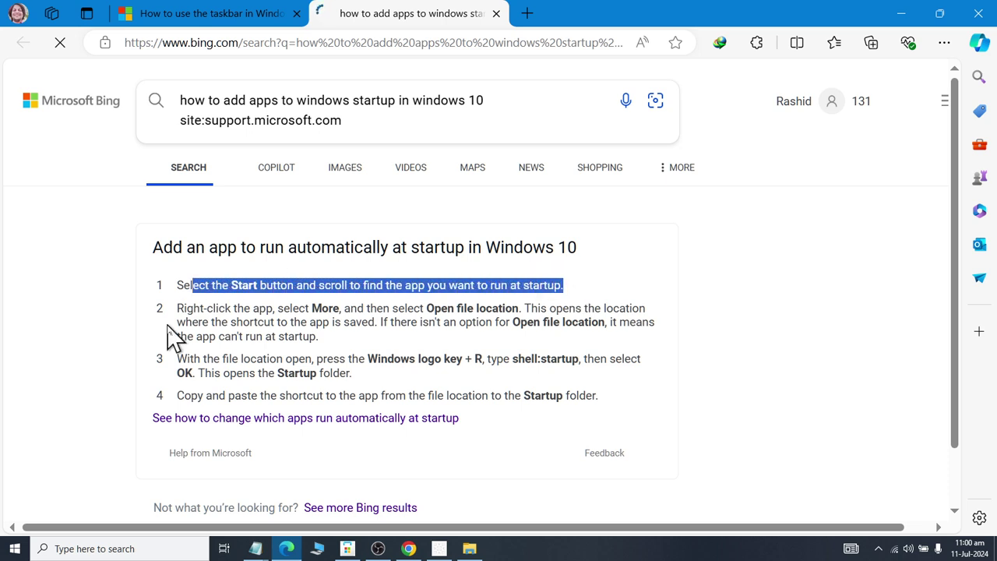
drag(194, 309, 651, 322)
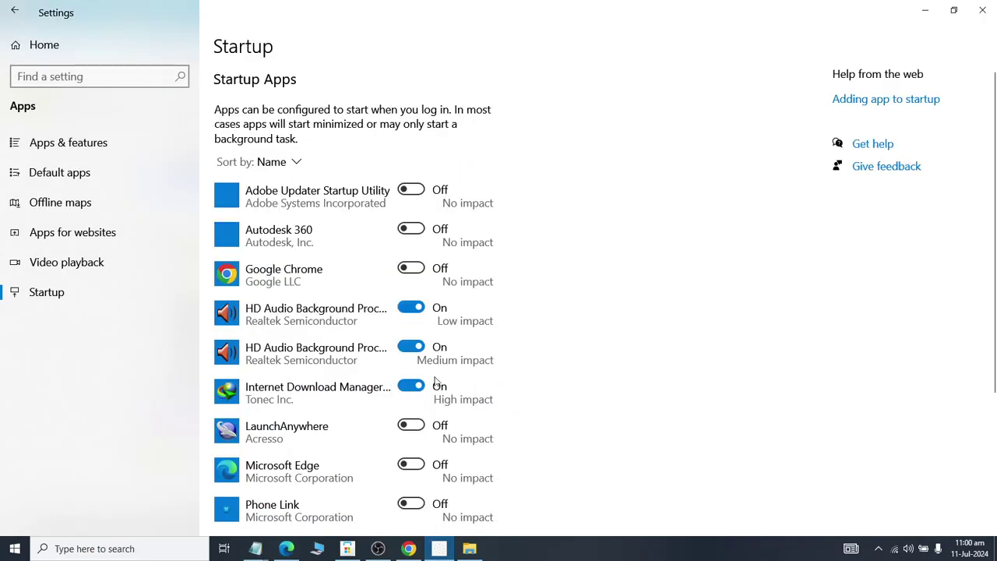
Leave the Apps category for the Settings home page and open the System settings.
click(15, 11)
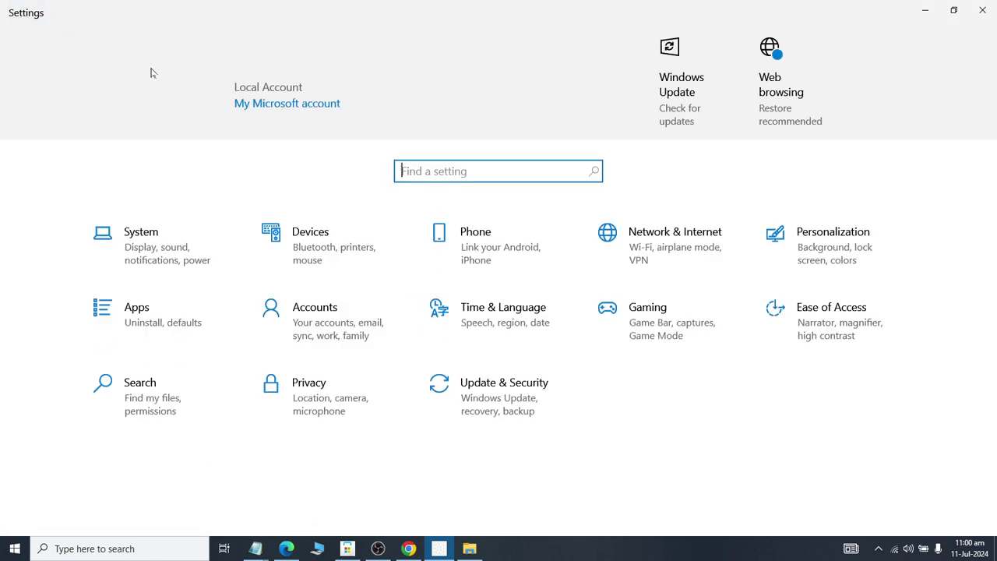
click(180, 226)
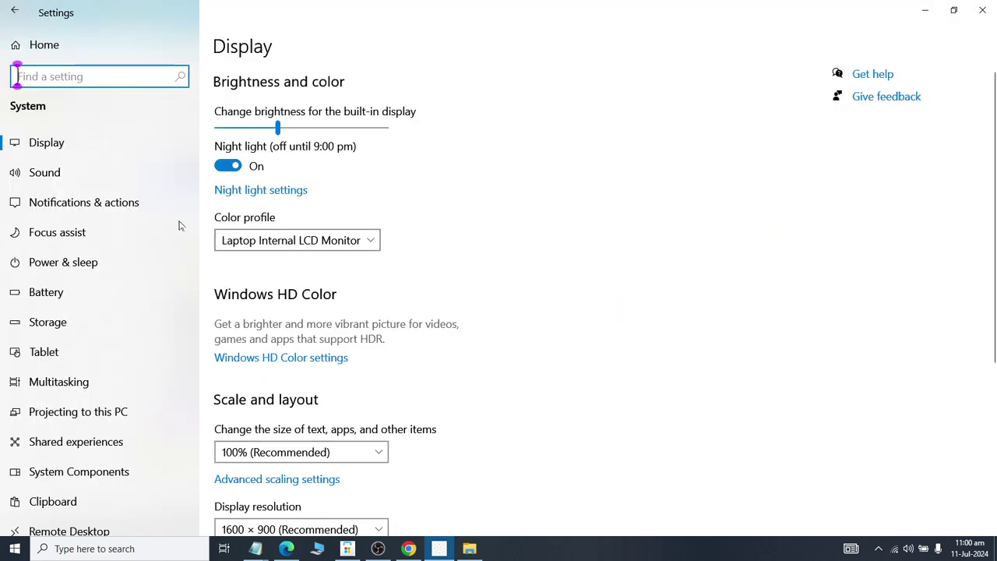
Connect to the wireless display SmartTV-b9c7 from the Display settings, reconnecting after the dropped connection.
scroll(407, 340, down, 4)
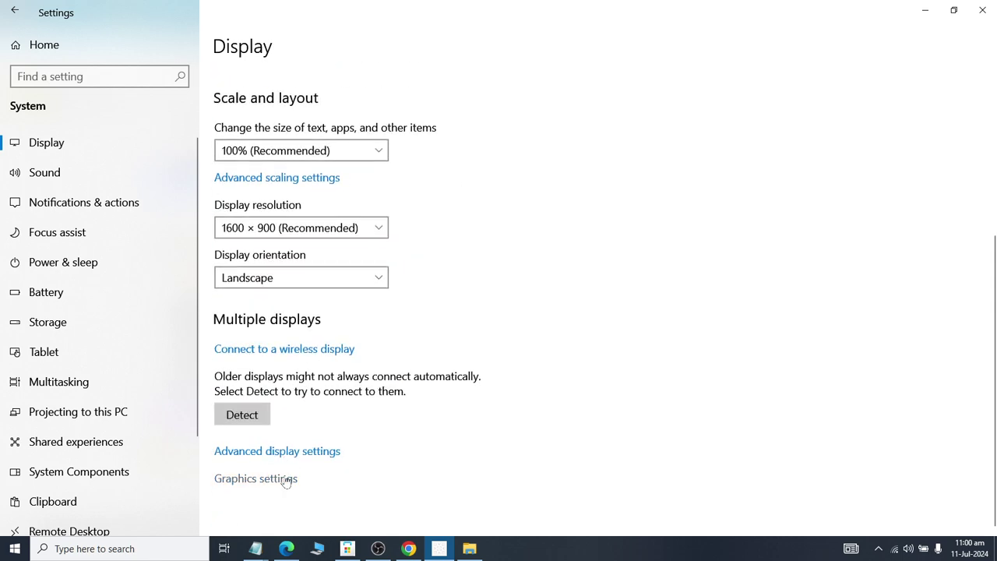
click(245, 350)
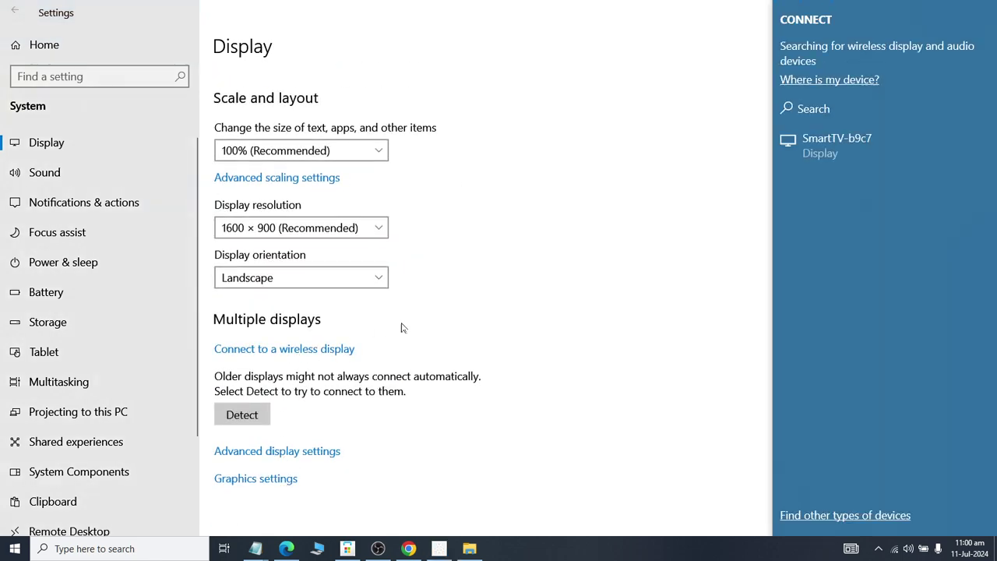
click(842, 144)
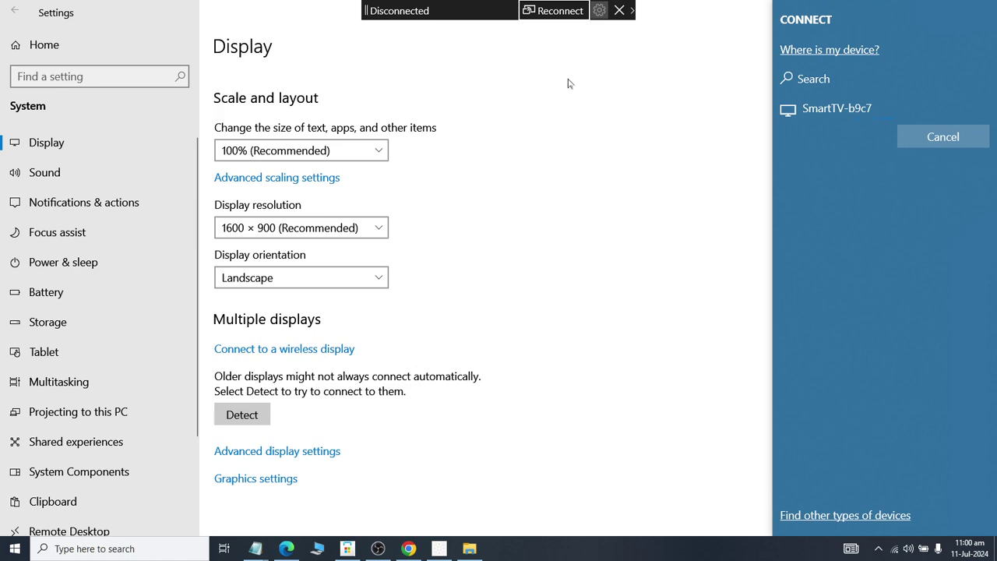
click(553, 27)
click(551, 11)
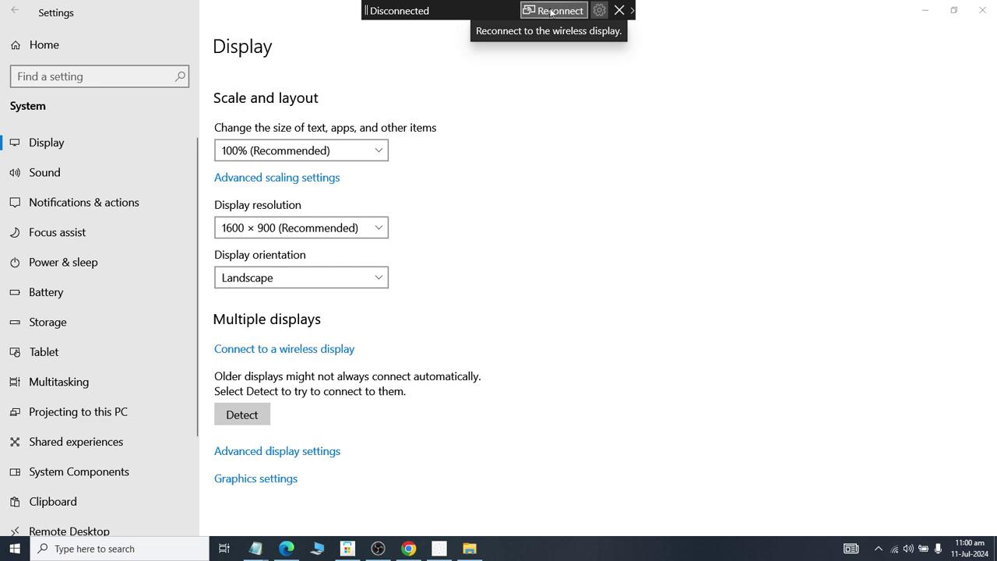
click(551, 11)
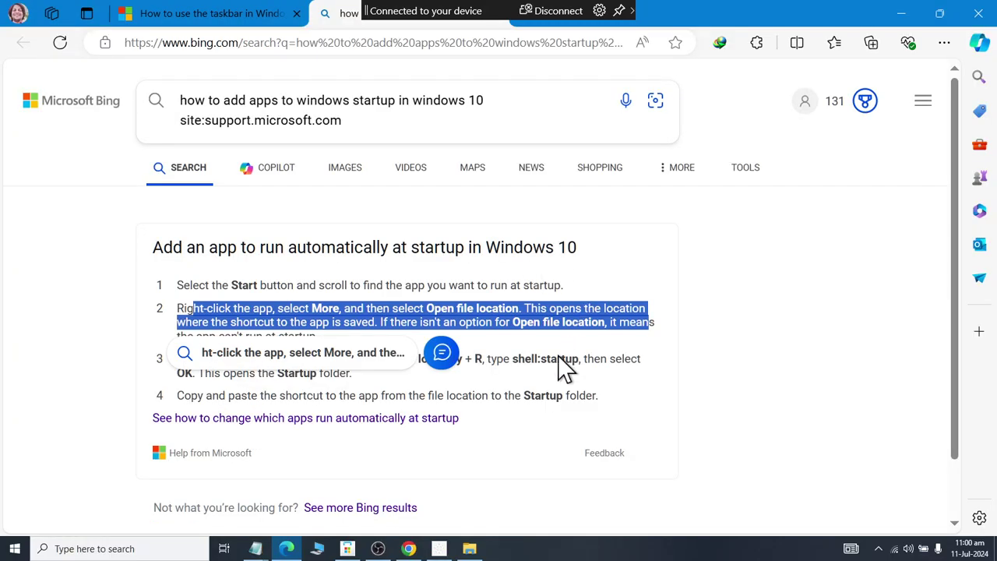
Highlight instructions 4 and 3 in the browser's startup help, ending with the command shell:startup.
drag(523, 395, 439, 380)
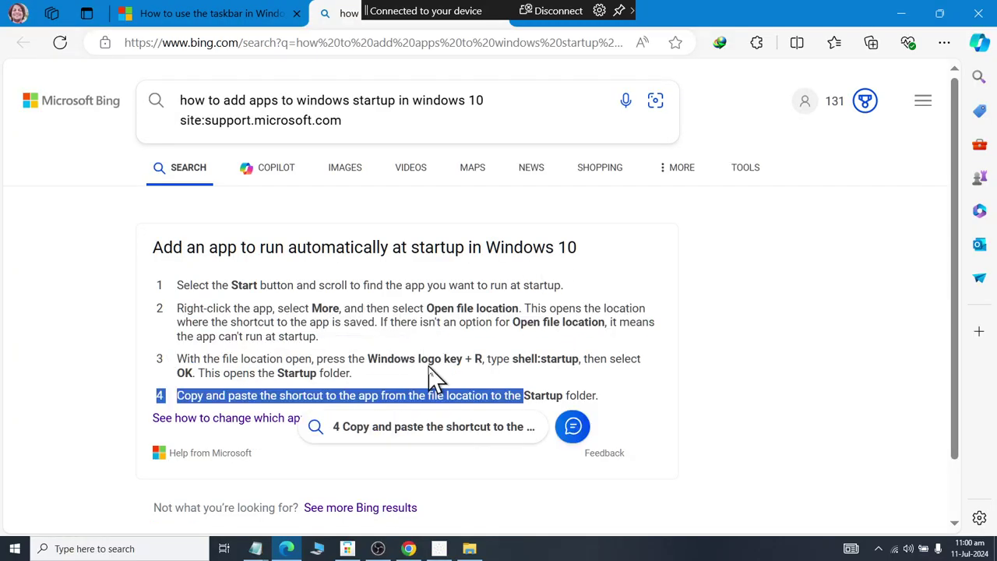
drag(177, 358, 540, 352)
click(541, 356)
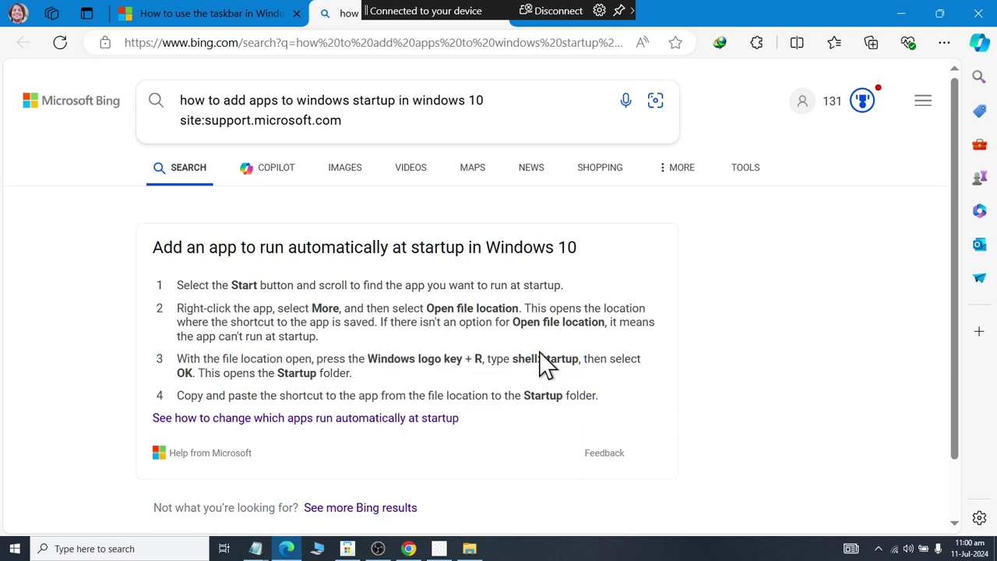
double_click(521, 356)
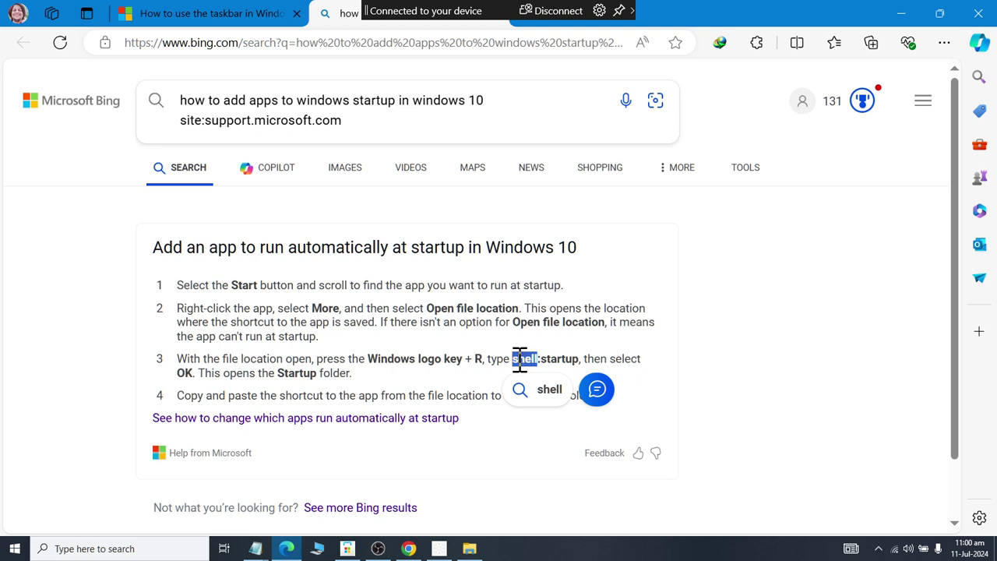
click(512, 359)
drag(516, 361, 580, 360)
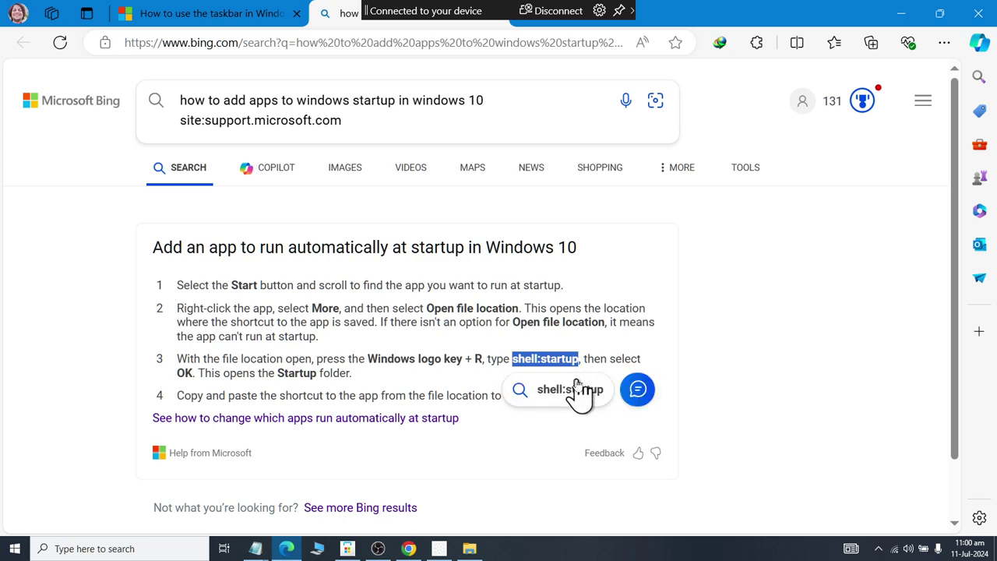
Open the Startup folder by running shell:startup, and move its window towards the middle of the screen.
key(super+r)
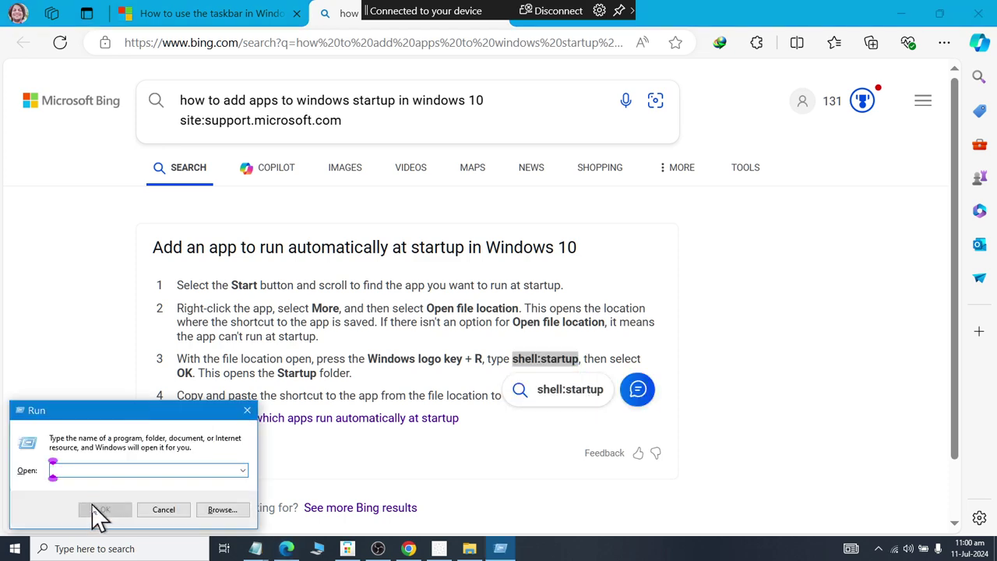
text(shell:startup)
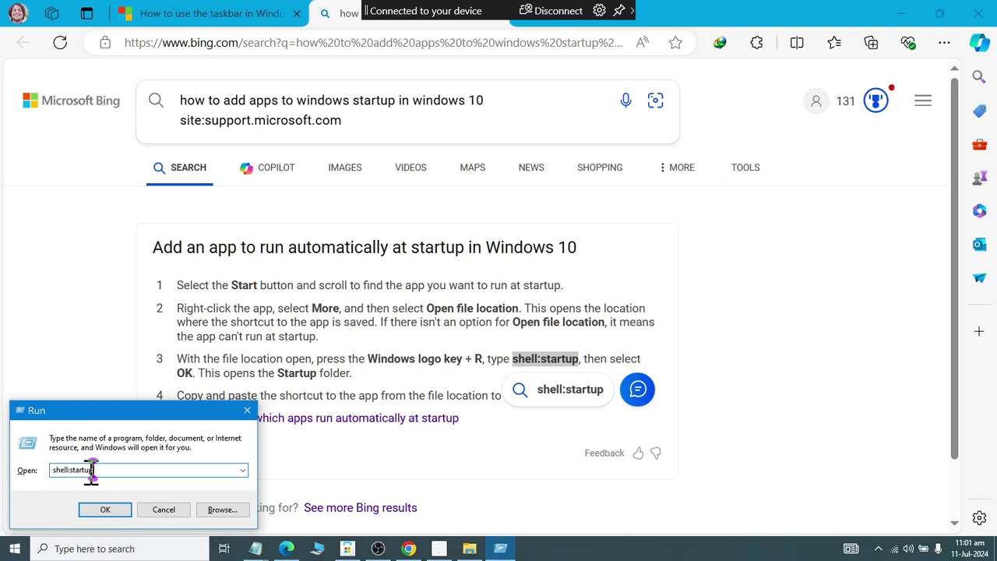
click(102, 511)
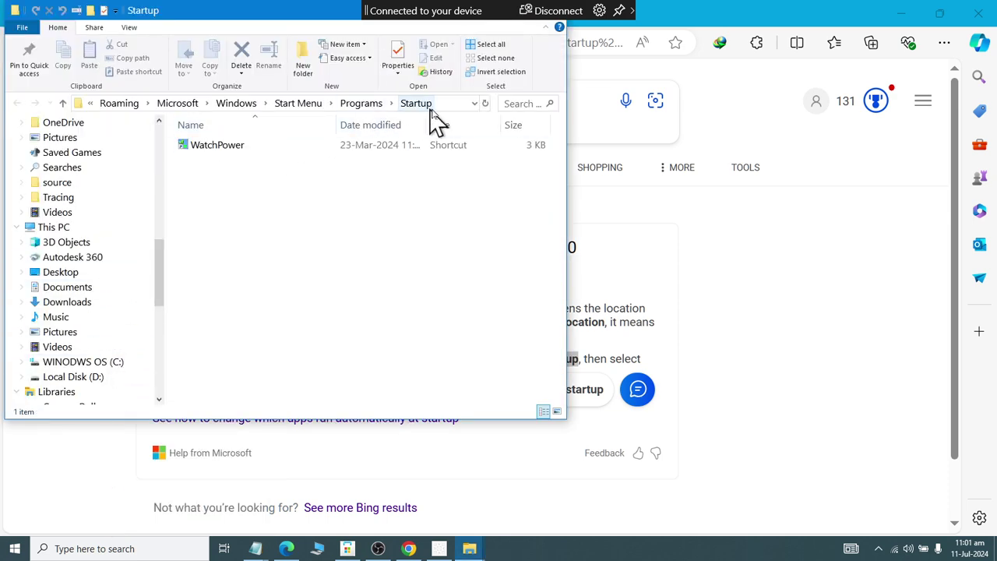
drag(224, 7, 384, 176)
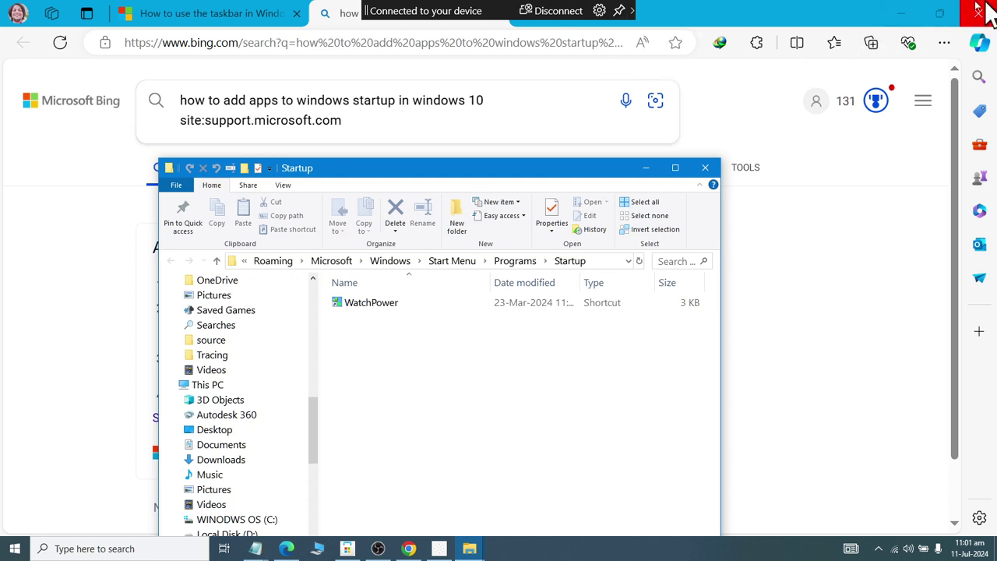
Clear the desktop by closing the Settings and Videos windows and minimising the browser and OBS Studio, keeping OBS Studio running.
click(902, 13)
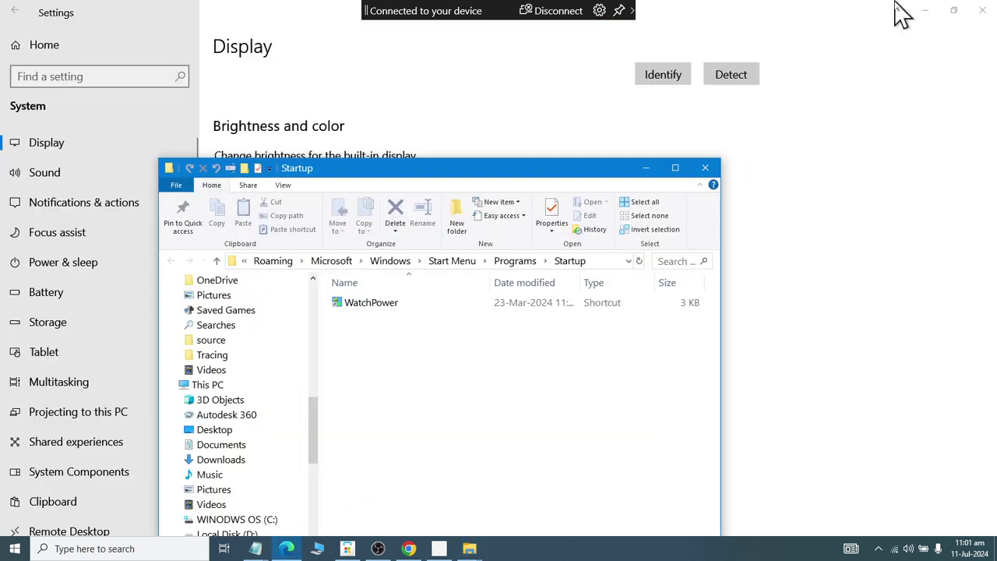
click(983, 10)
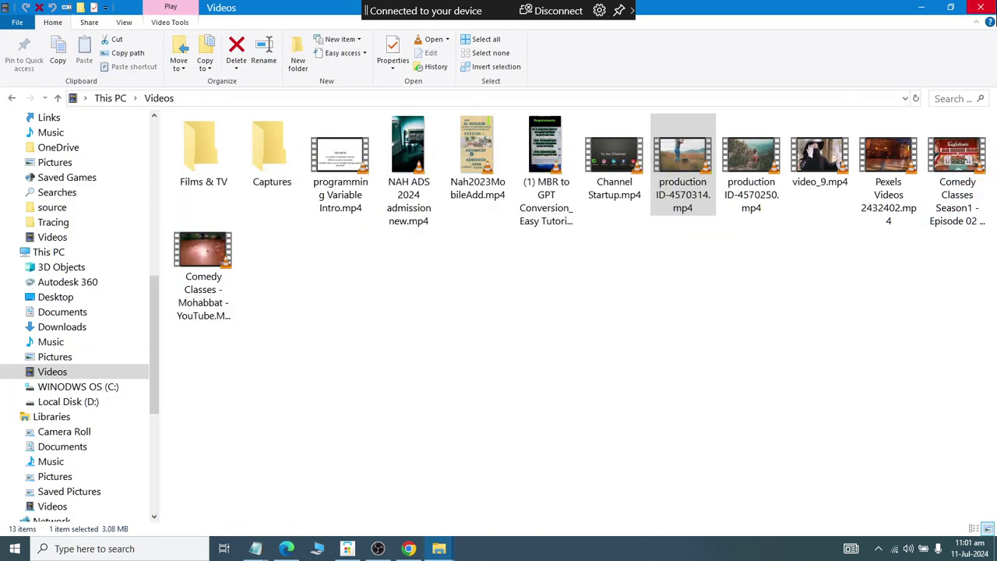
click(981, 7)
click(980, 7)
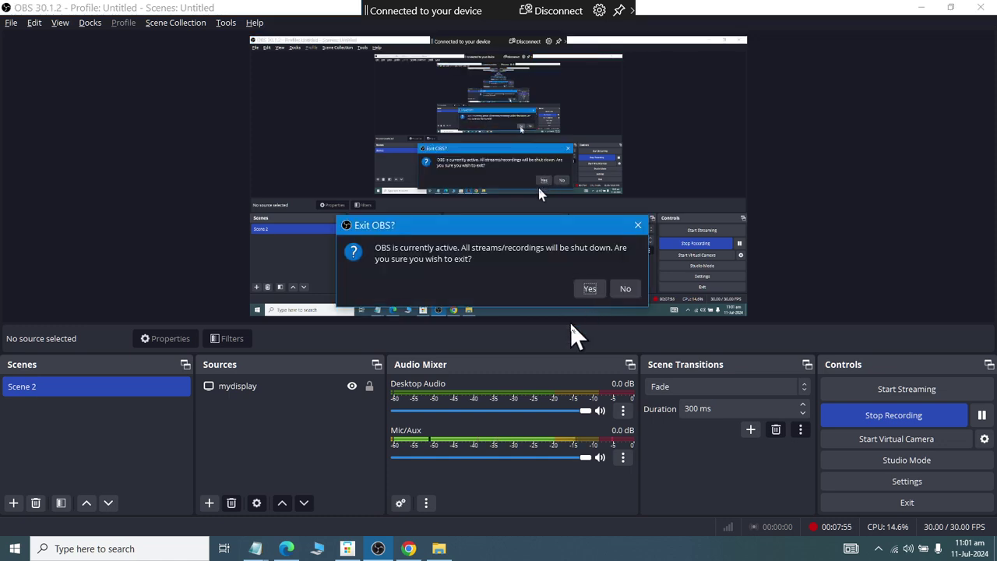
click(623, 290)
click(920, 10)
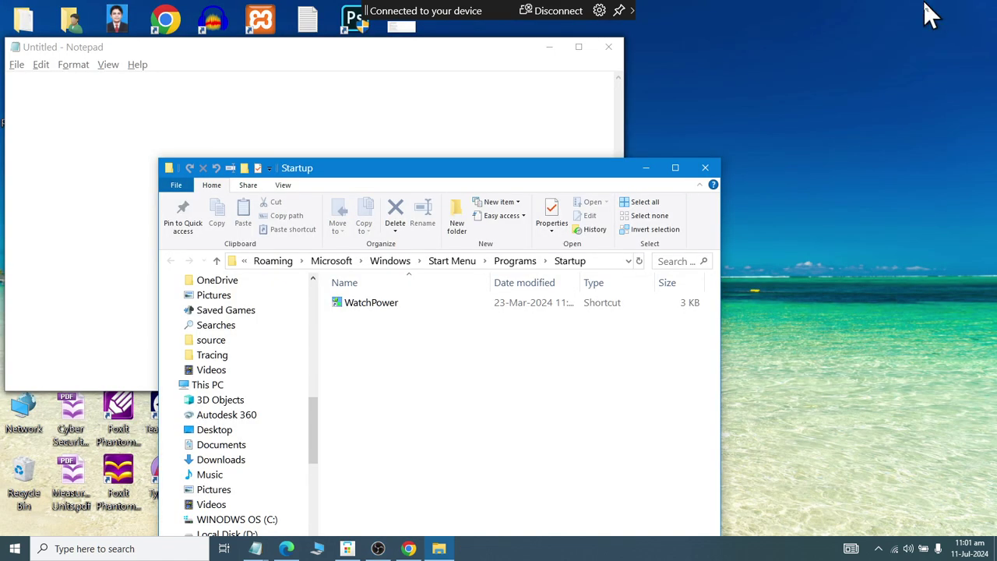
Close the untitled Notepad windows, discarding the unsaved text.
click(608, 48)
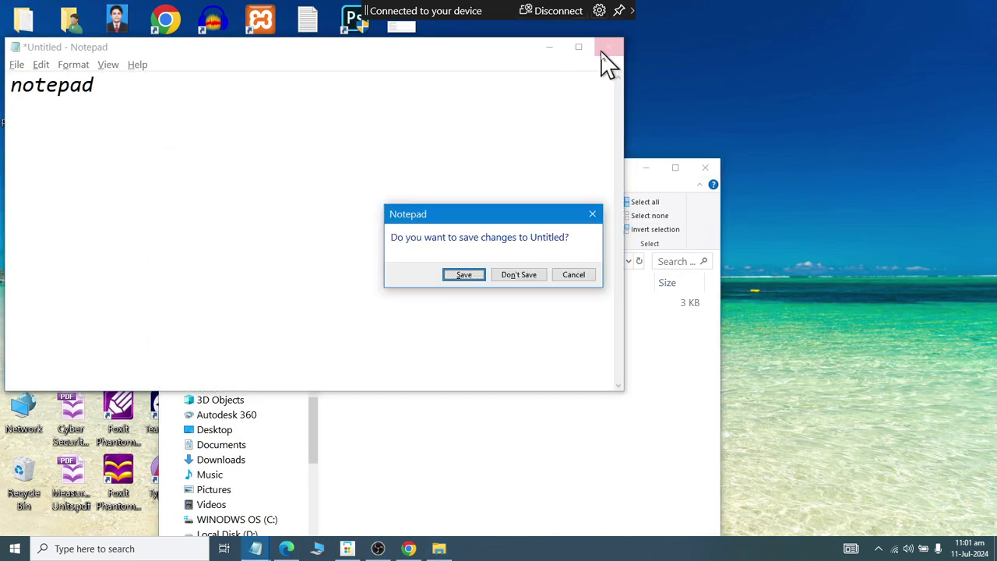
click(521, 277)
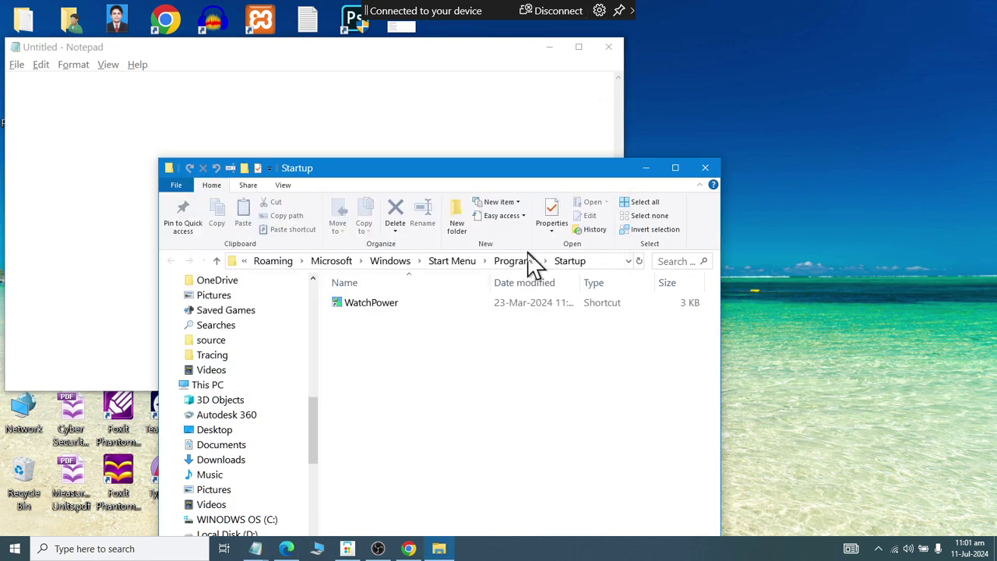
click(592, 101)
click(609, 47)
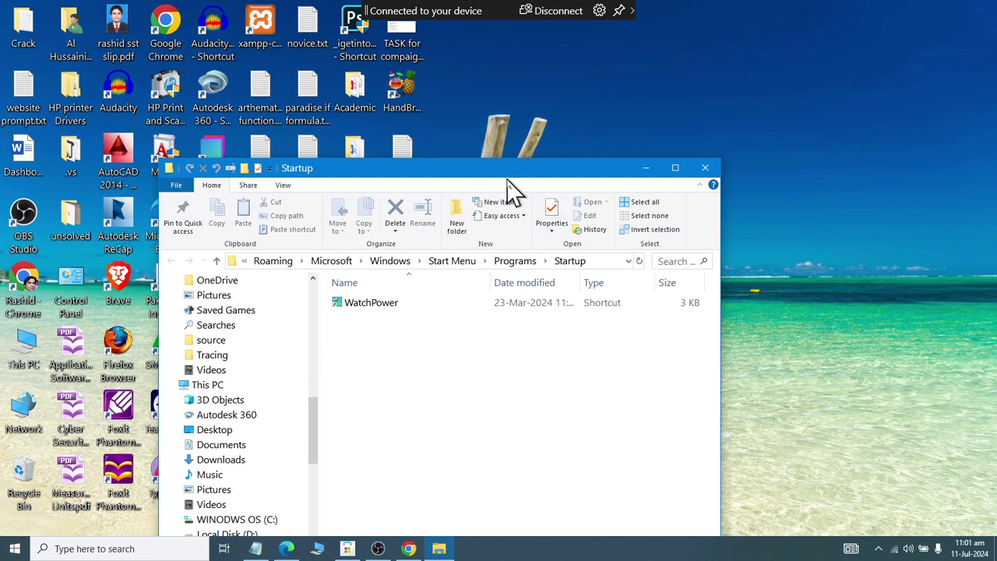
Move the Startup folder window beside the desktop icons so both can be seen.
drag(506, 173, 839, 102)
click(410, 152)
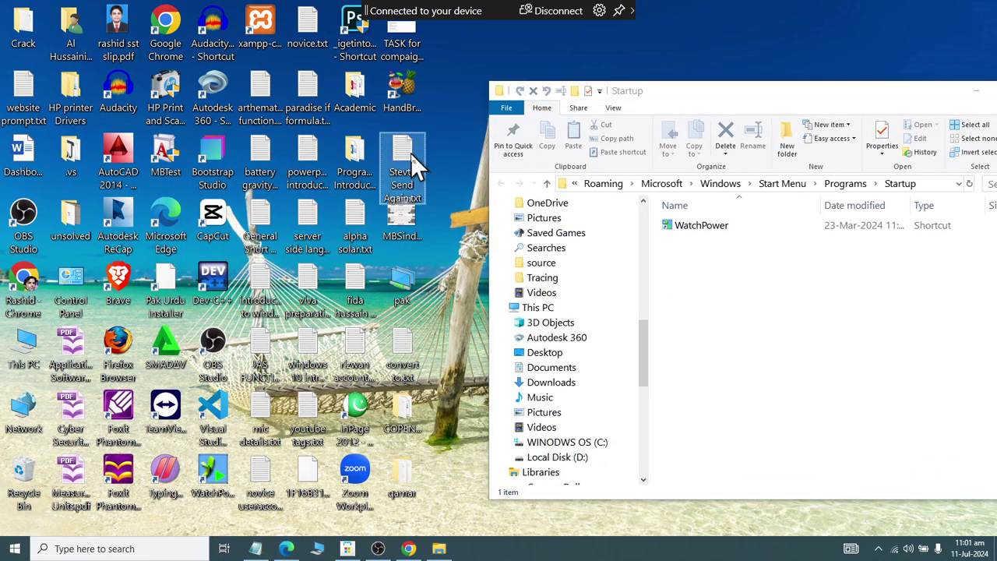
click(743, 362)
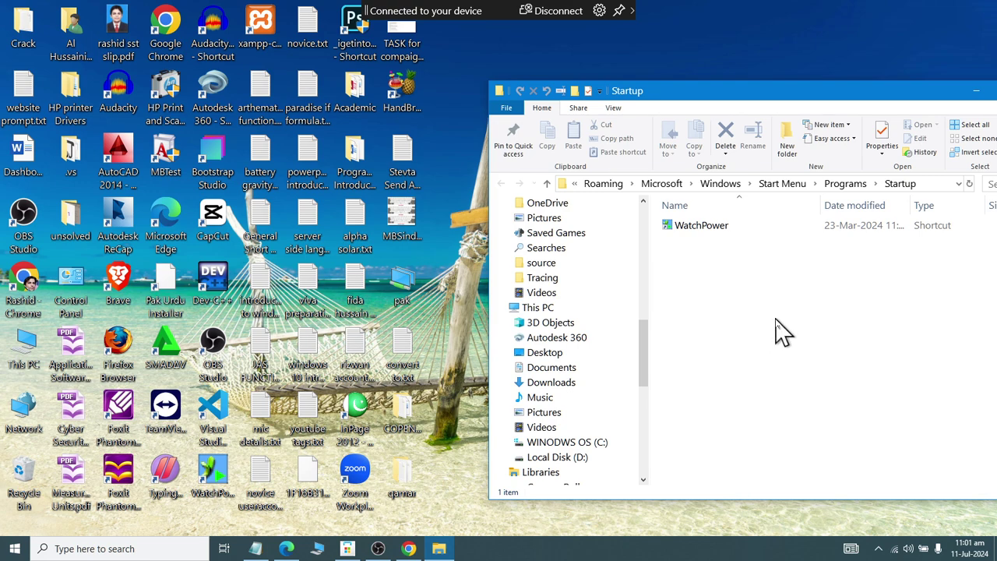
Show the account options in the Start menu, and dismiss them to return to the desktop.
click(9, 547)
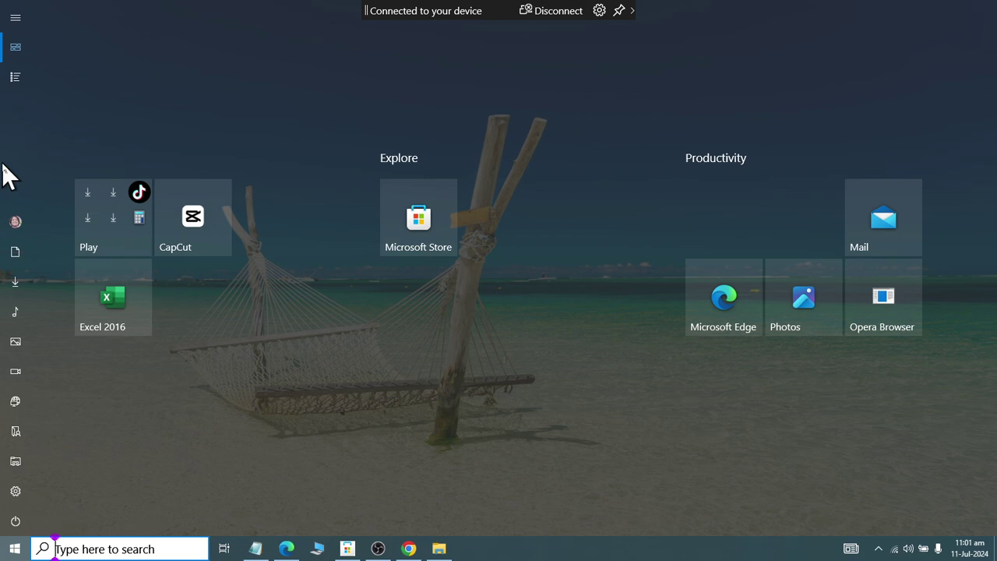
mouse_move(8, 196)
click(16, 223)
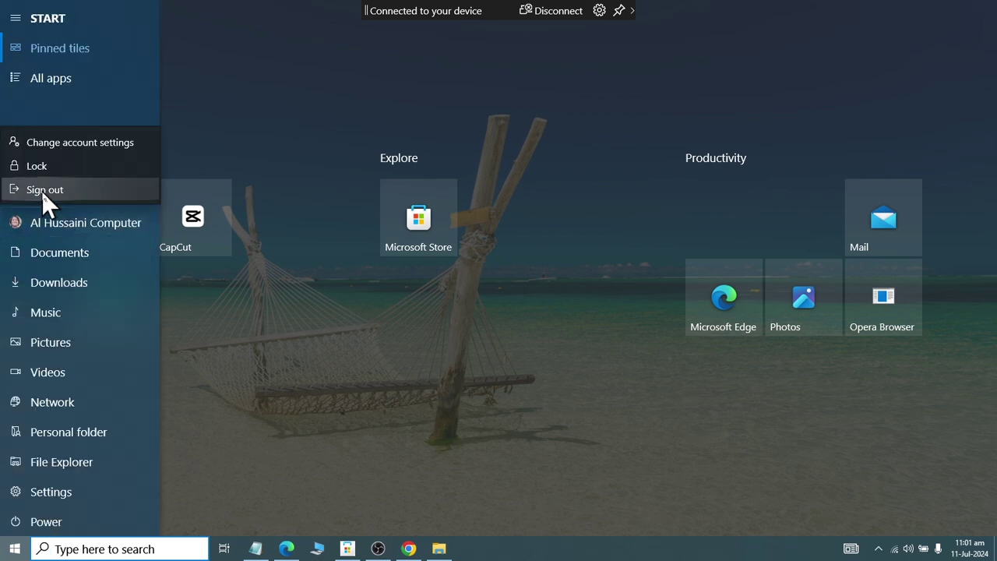
click(986, 17)
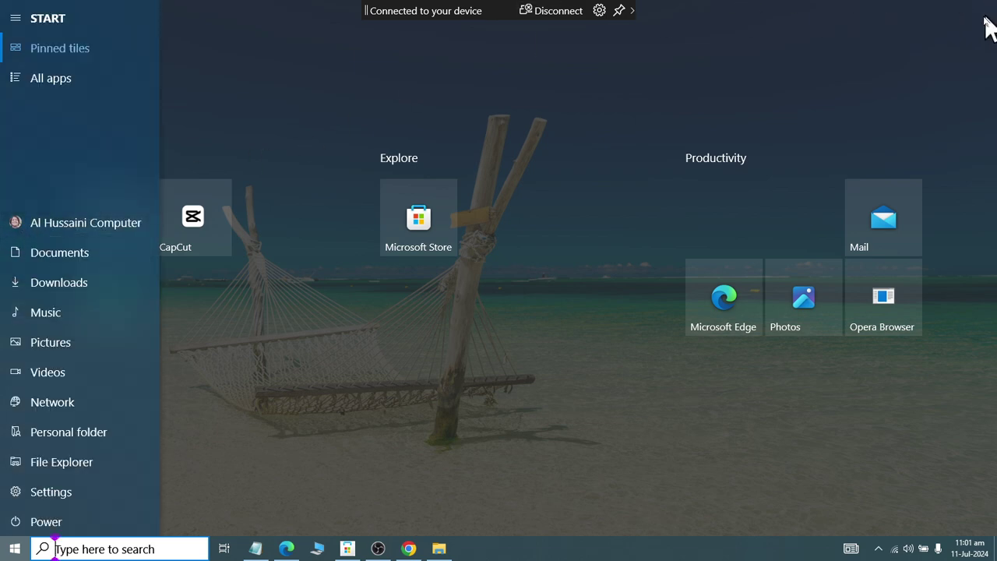
click(939, 49)
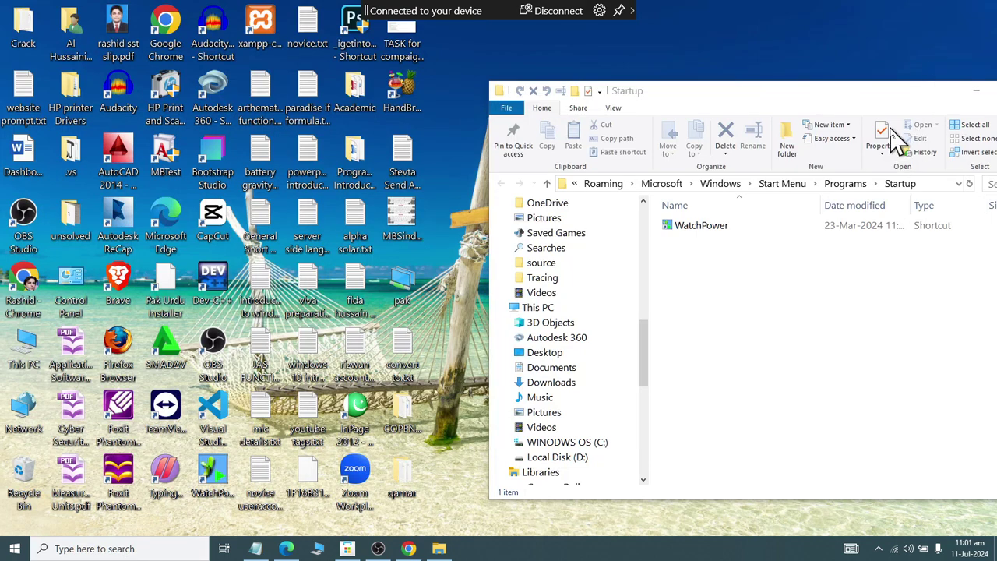